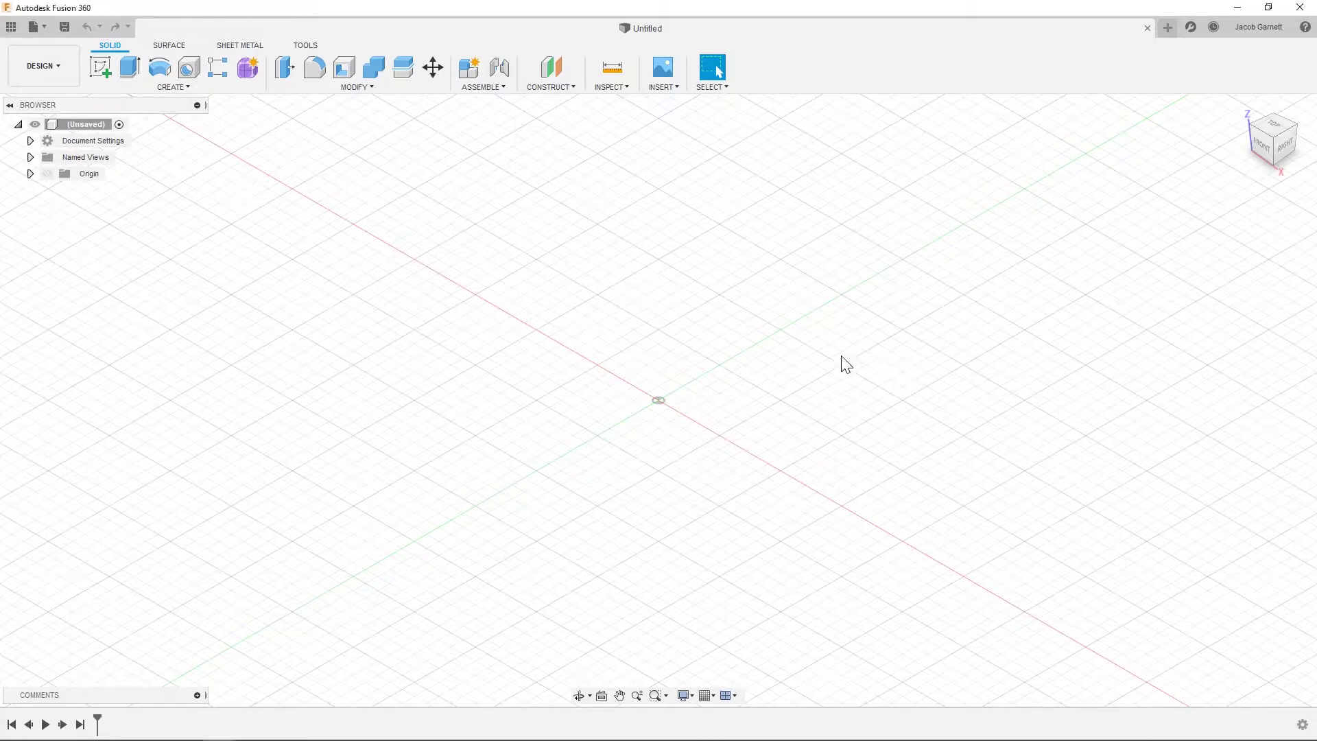
# - Bring up the Design Shortcuts box over the empty canvas with S
pyautogui.press('s')
pyautogui.press('s')
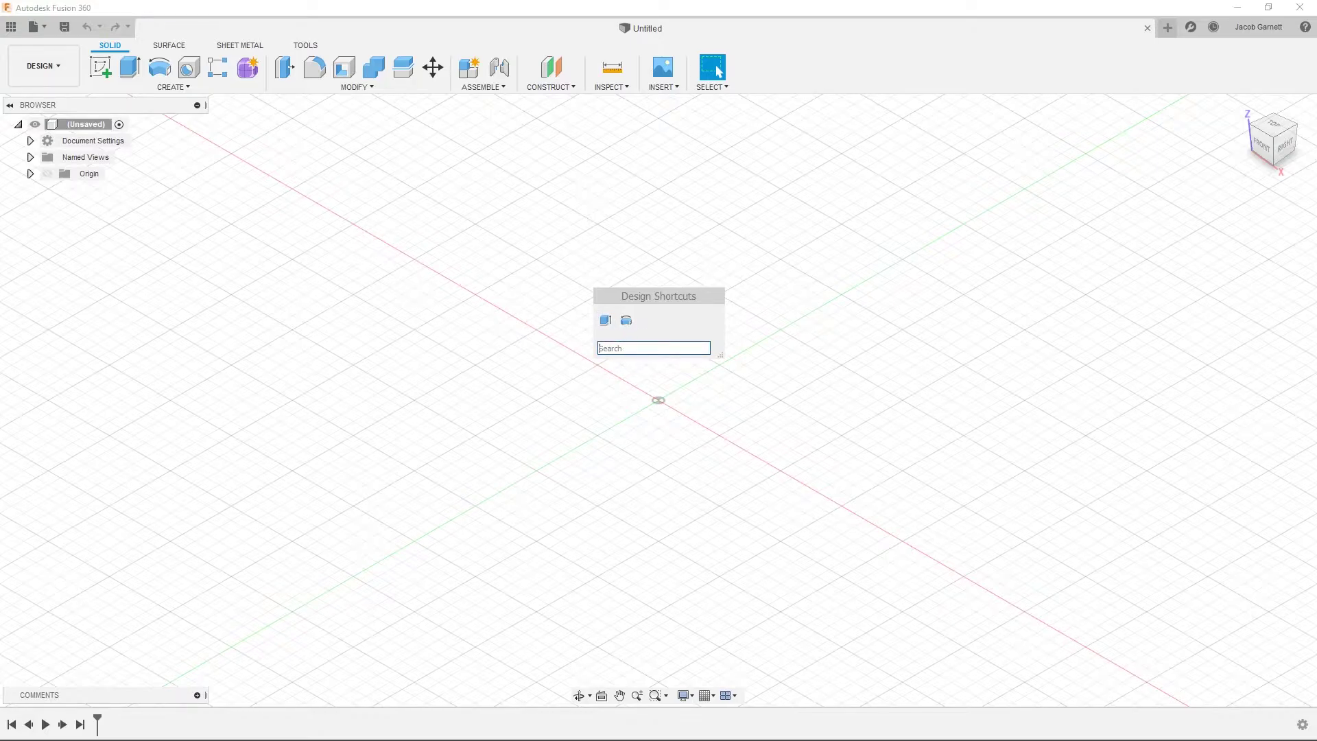
# - Search for and pin Fillet, Chamfer and Circular Pattern as Design Shortcuts
pyautogui.click(618, 348)
pyautogui.click(776, 291)
pyautogui.press('s')
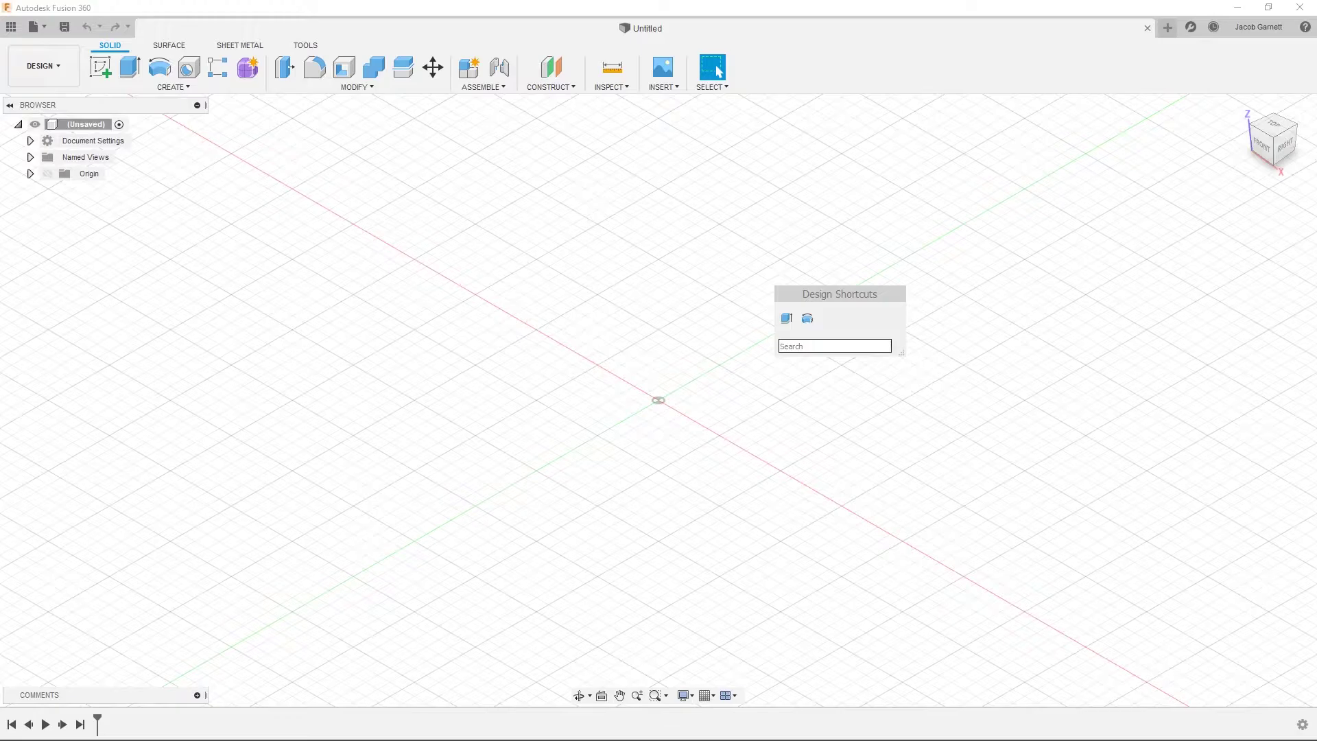
pyautogui.write('fillet')
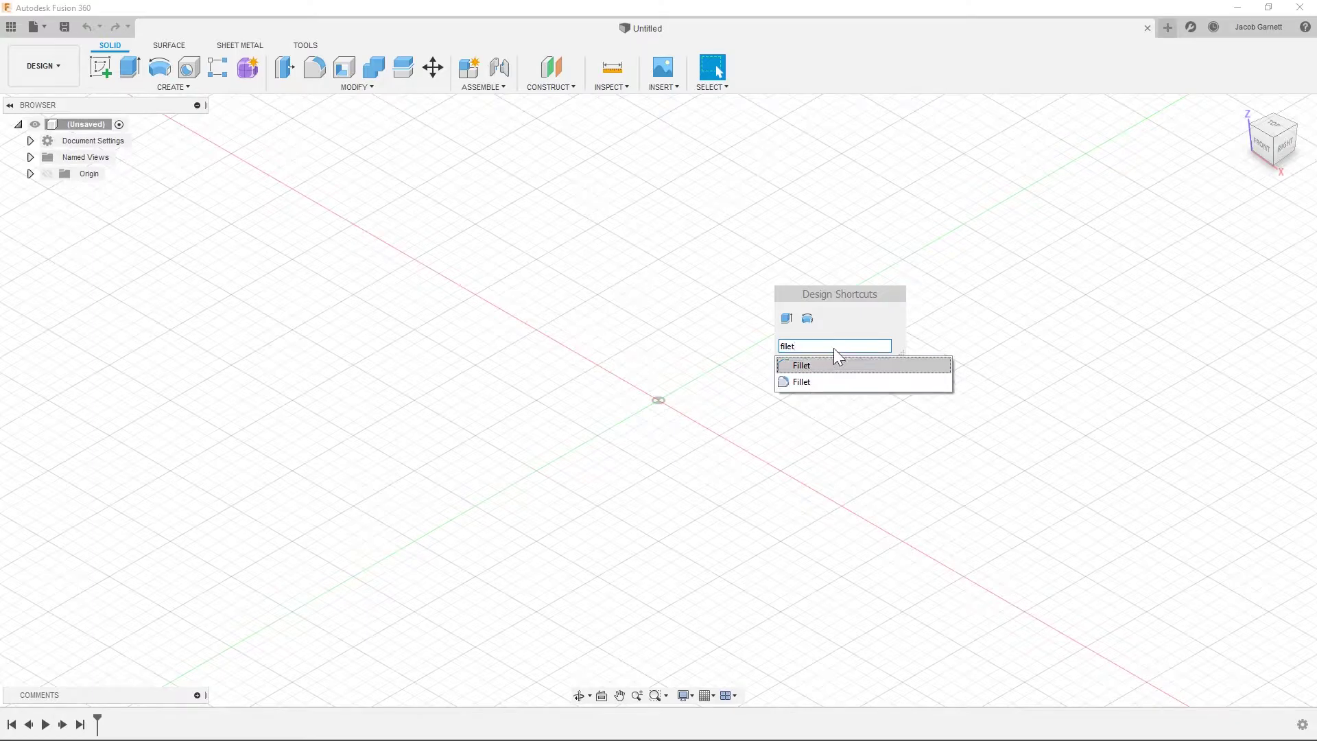
pyautogui.click(945, 382)
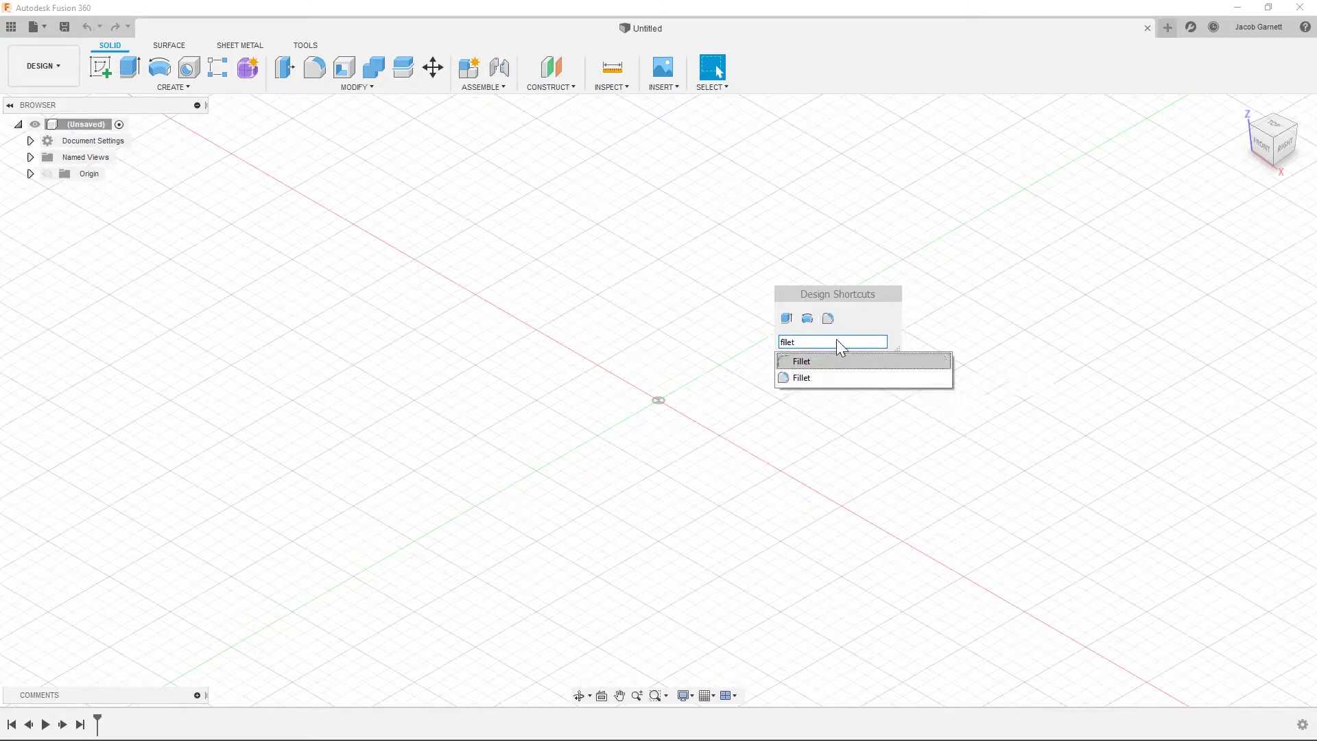
pyautogui.press('BackSpace')
pyautogui.press('BackSpace')
pyautogui.press('BackSpace')
pyautogui.press('BackSpace')
pyautogui.press('BackSpace')
pyautogui.press('BackSpace')
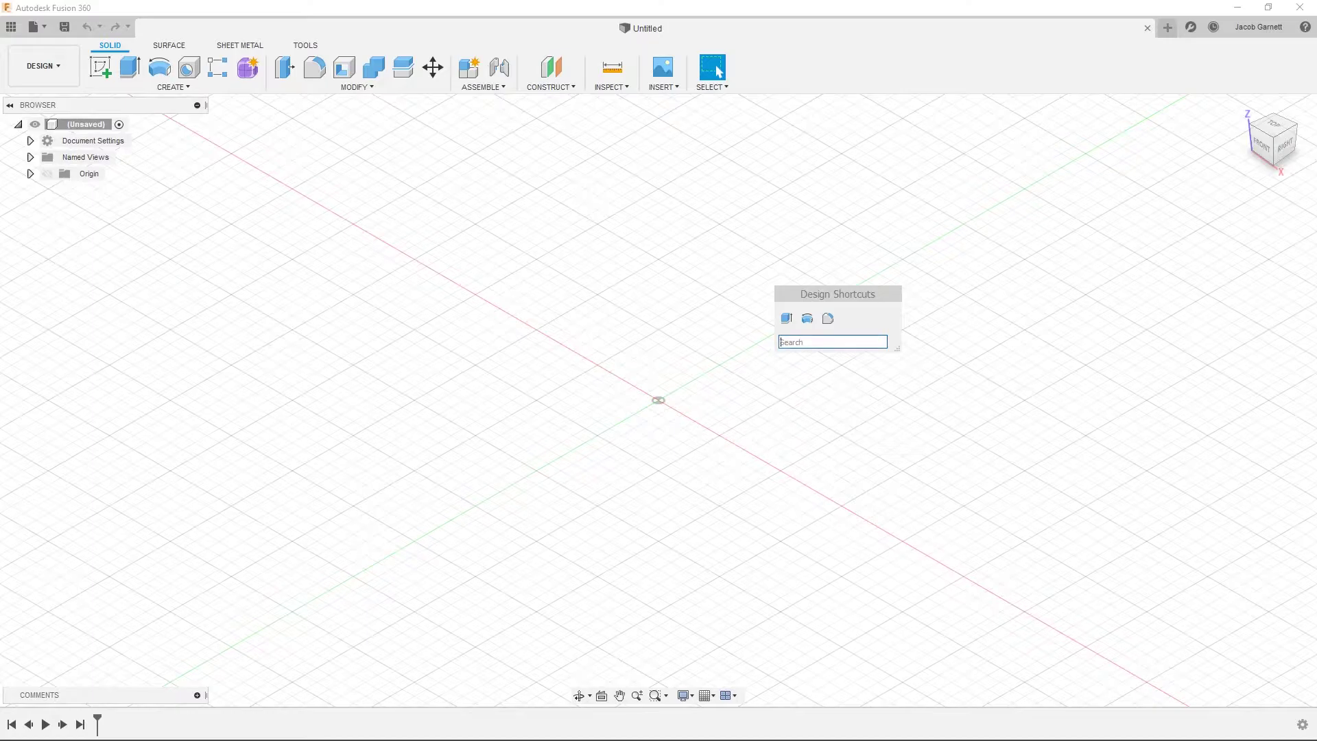
pyautogui.write('chamfe')
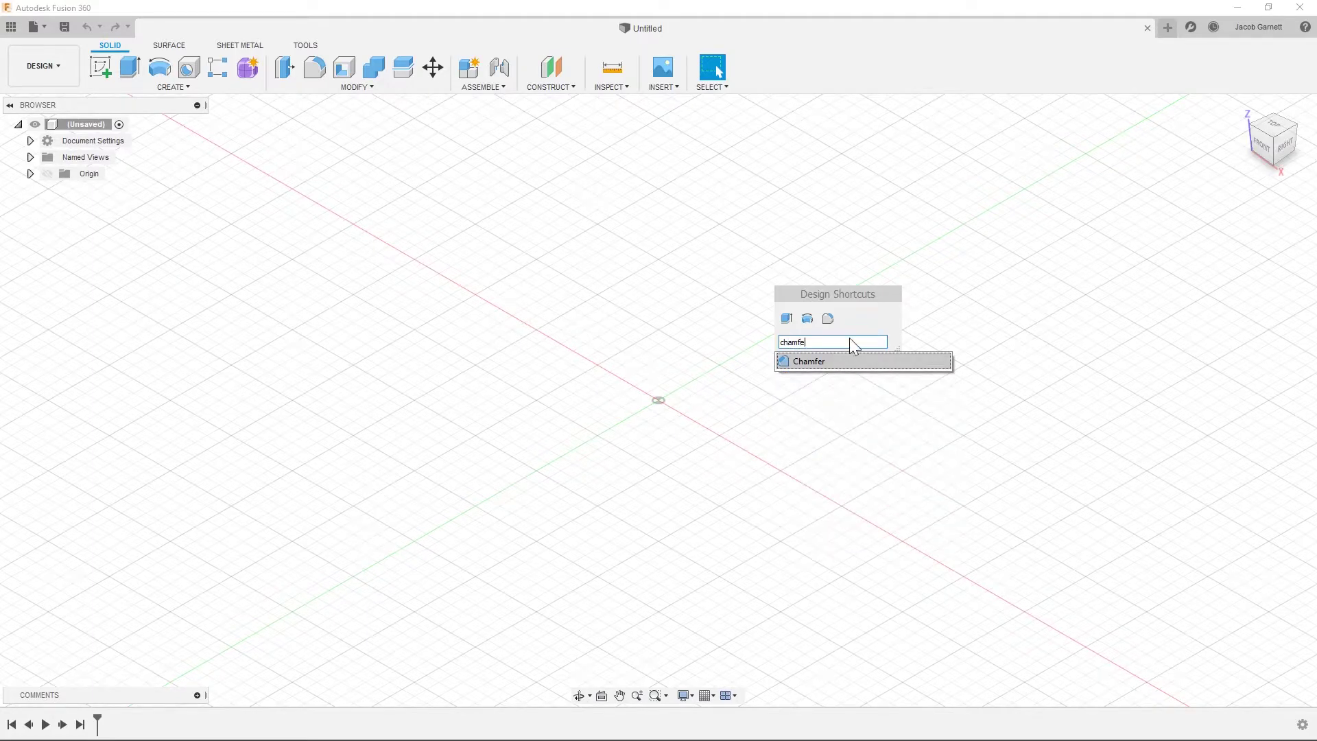
pyautogui.click(944, 361)
pyautogui.doubleClick(825, 341)
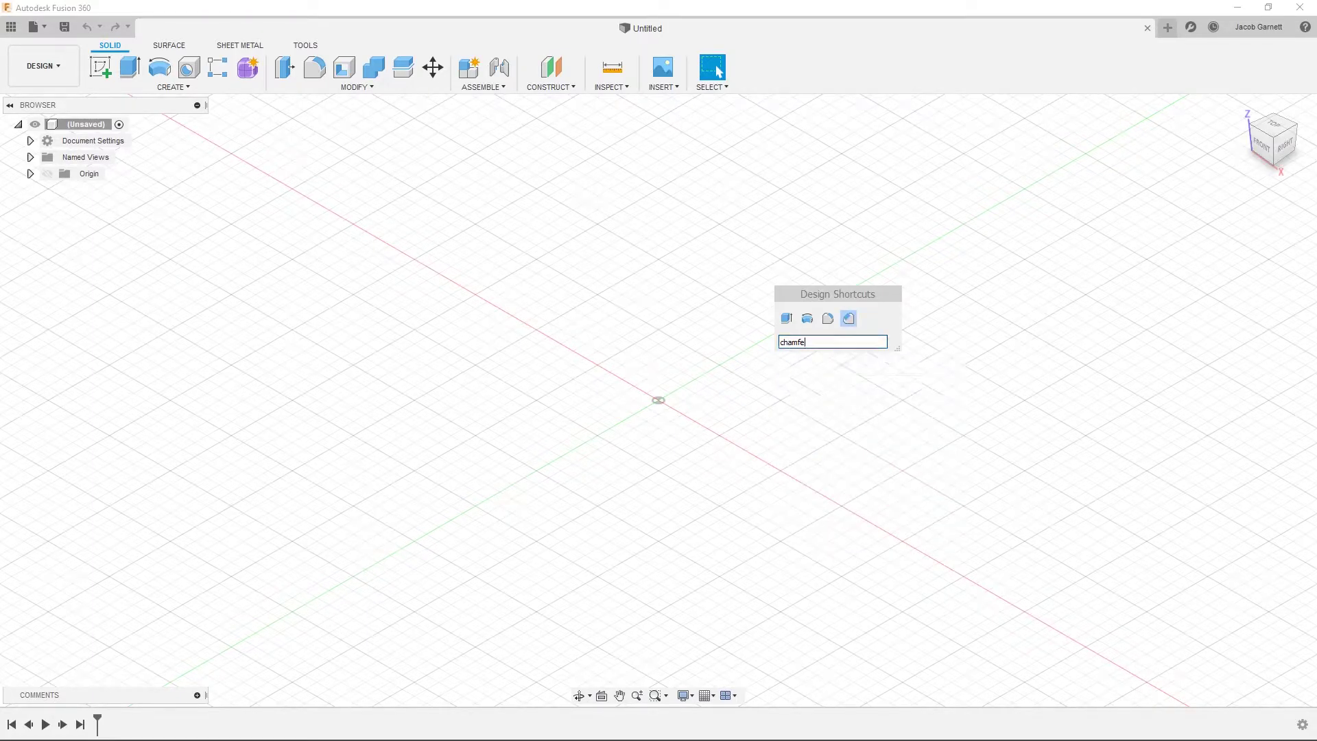
pyautogui.press('BackSpace')
pyautogui.write('circula')
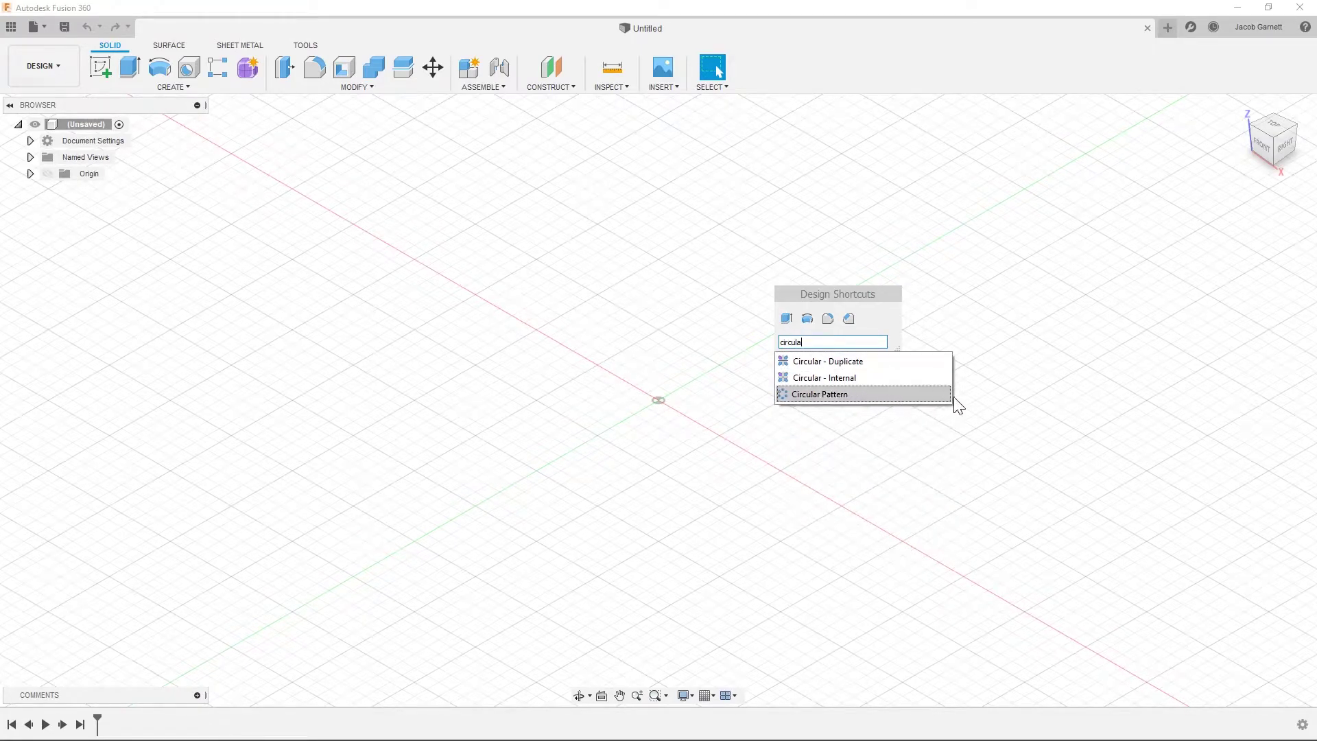
pyautogui.click(942, 395)
# - Search for and pin Mirror, Combine and 3D Print as Design Shortcuts
pyautogui.doubleClick(822, 341)
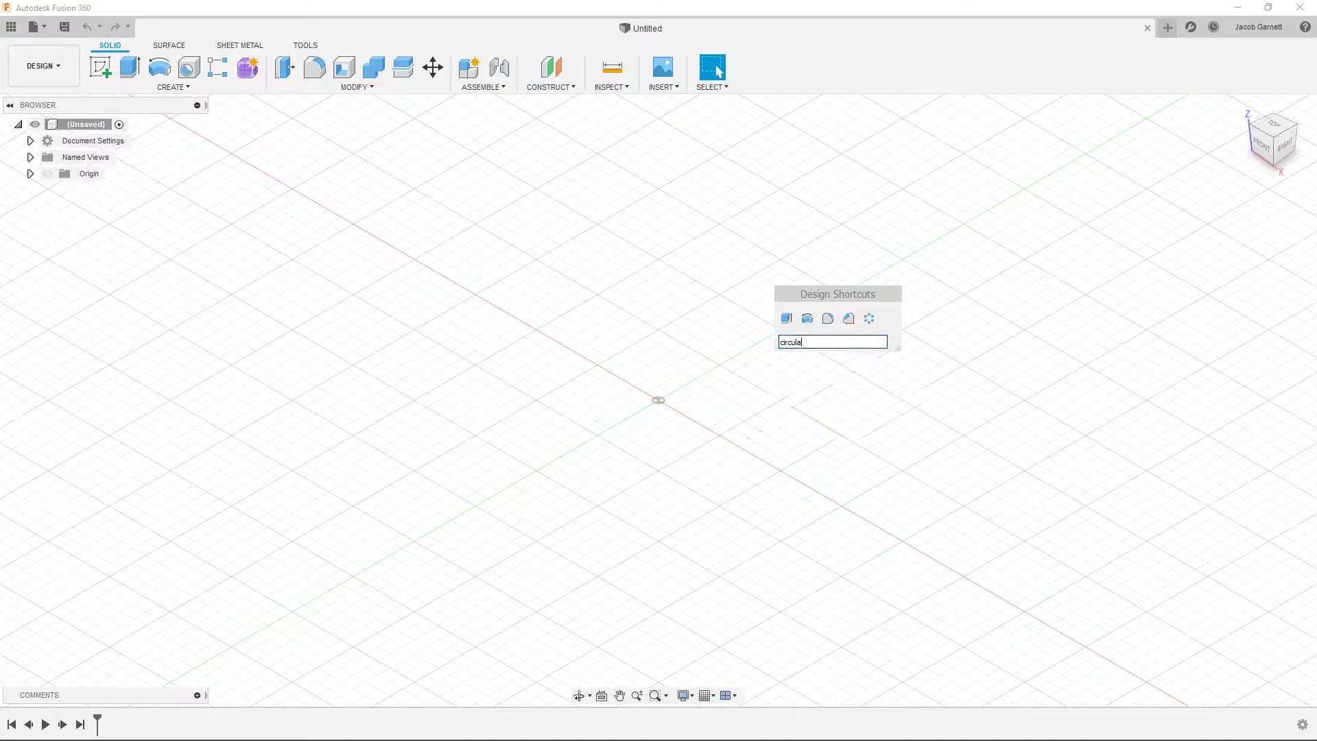
pyautogui.write('c')
pyautogui.press('BackSpace')
pyautogui.write('mirror')
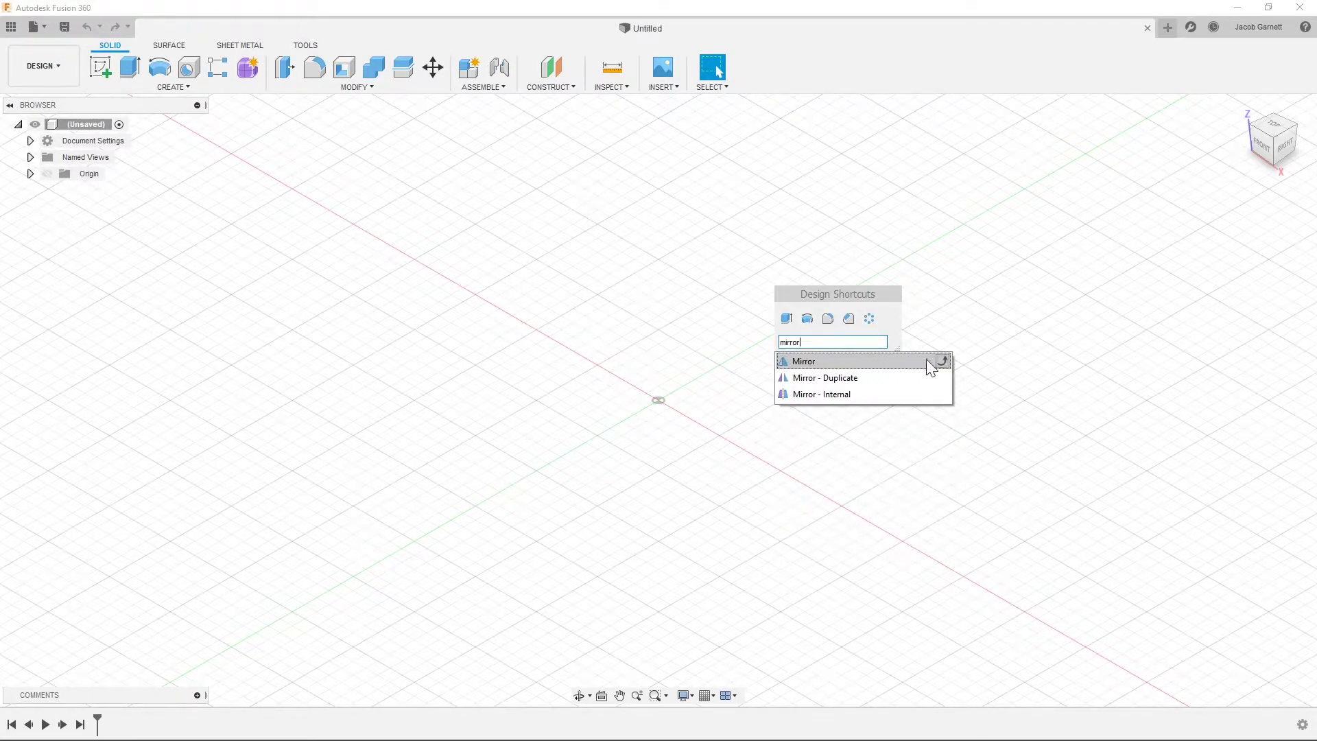
pyautogui.click(943, 361)
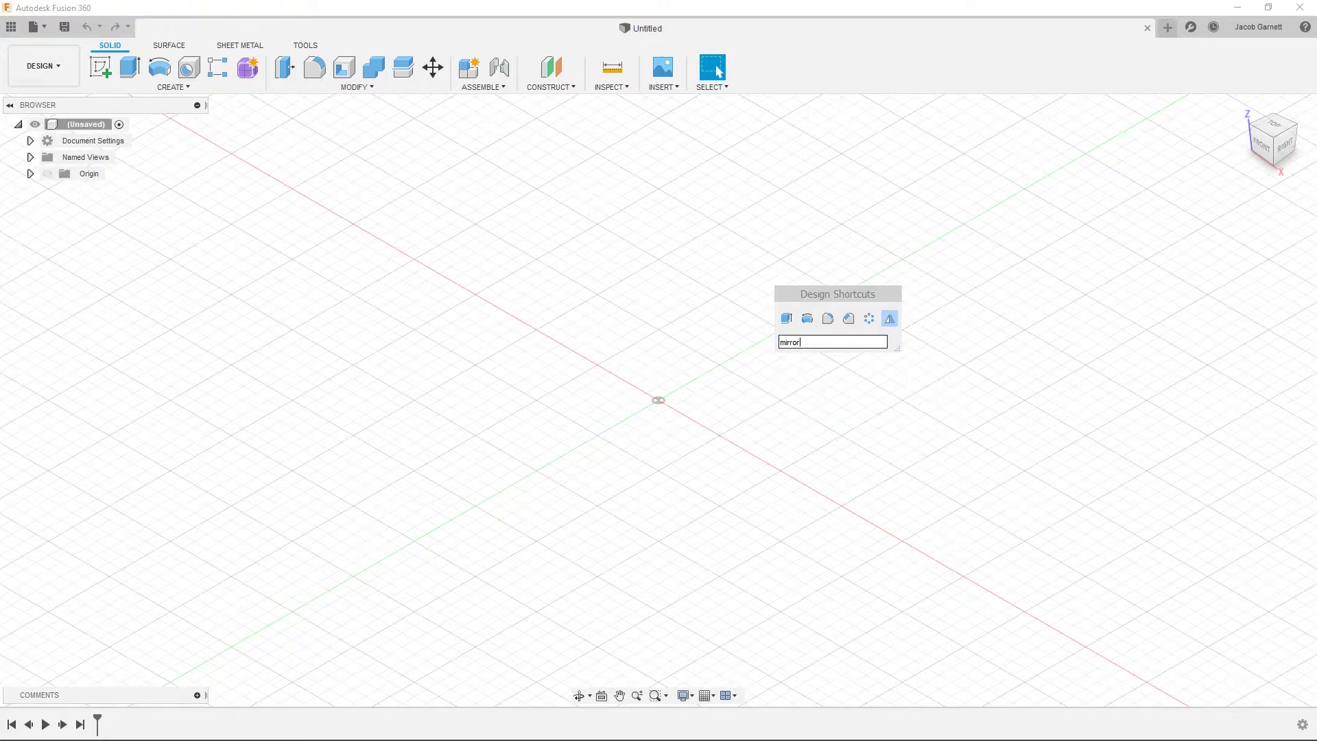
pyautogui.press('BackSpace')
pyautogui.press('BackSpace')
pyautogui.press('BackSpace')
pyautogui.press('BackSpace')
pyautogui.press('BackSpace')
pyautogui.press('BackSpace')
pyautogui.write('comb')
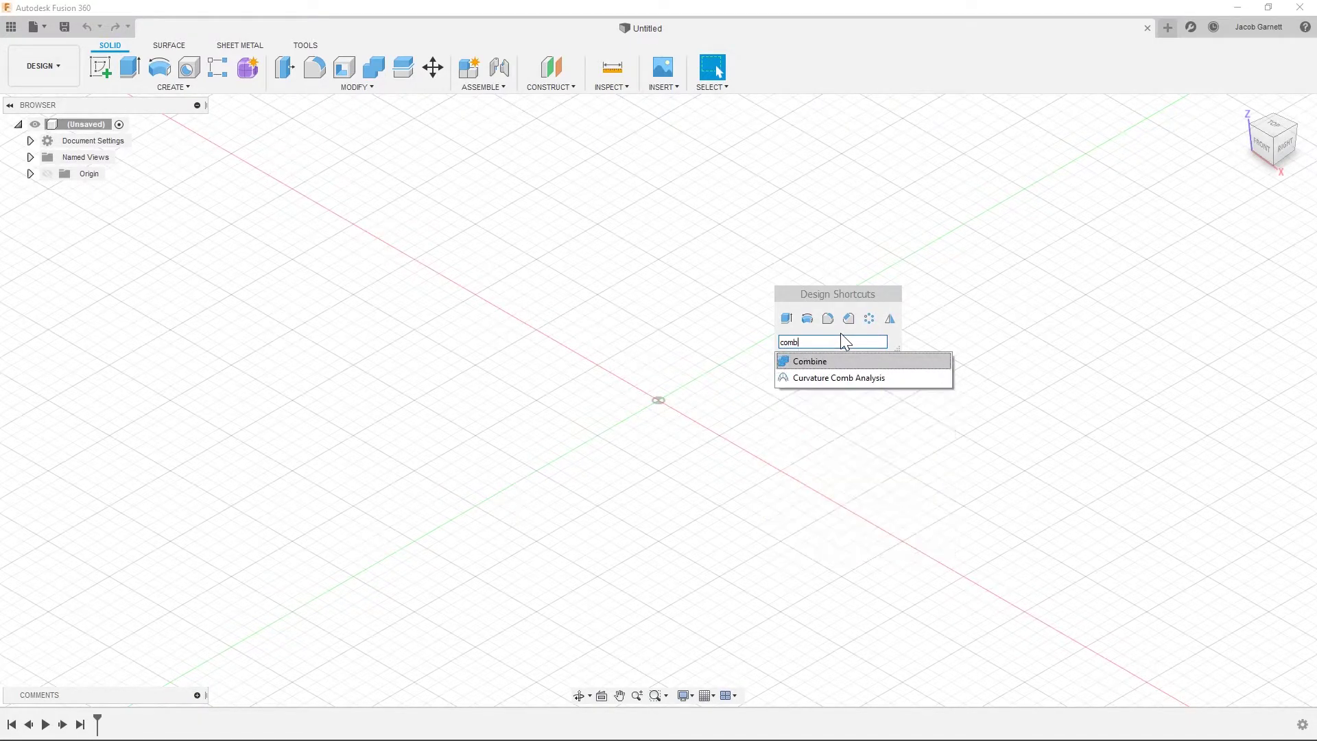
pyautogui.click(942, 361)
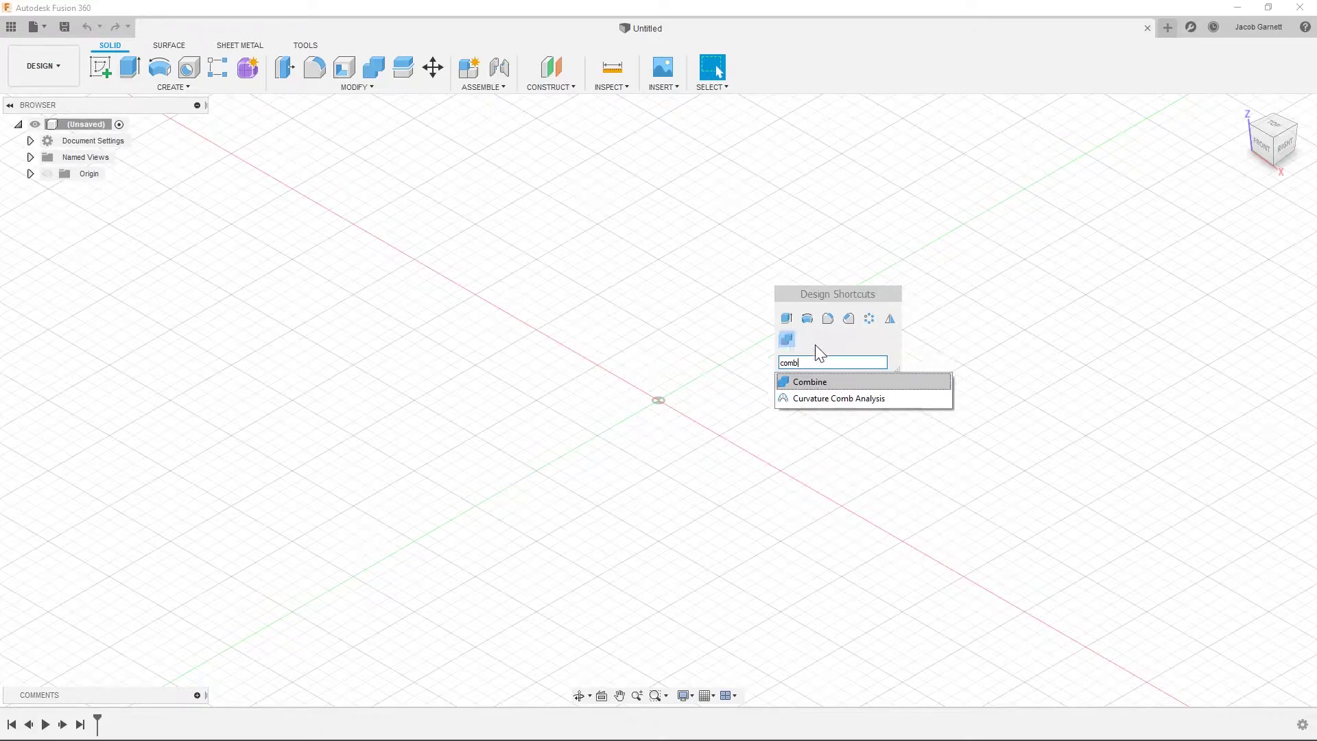
pyautogui.press('BackSpace')
pyautogui.press('BackSpace')
pyautogui.press('BackSpace')
pyautogui.press('BackSpace')
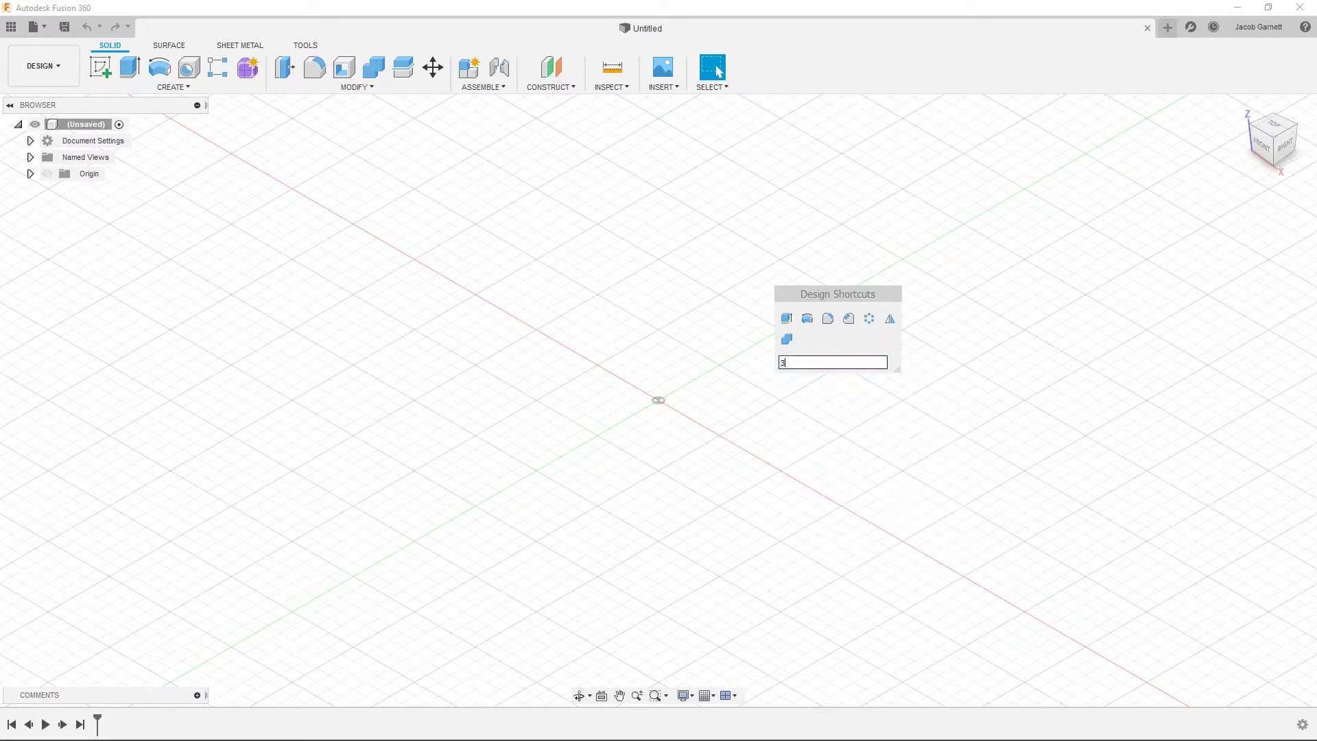
pyautogui.write('3d pri')
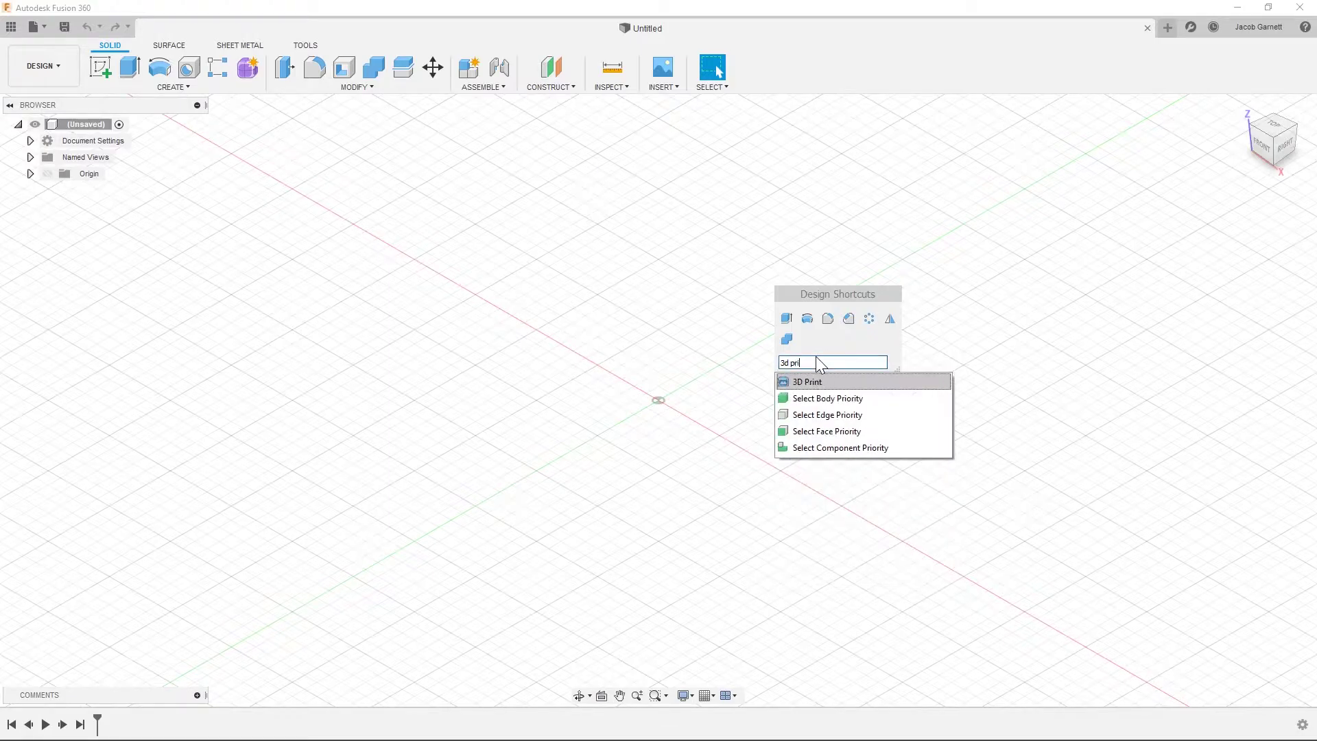
pyautogui.click(944, 382)
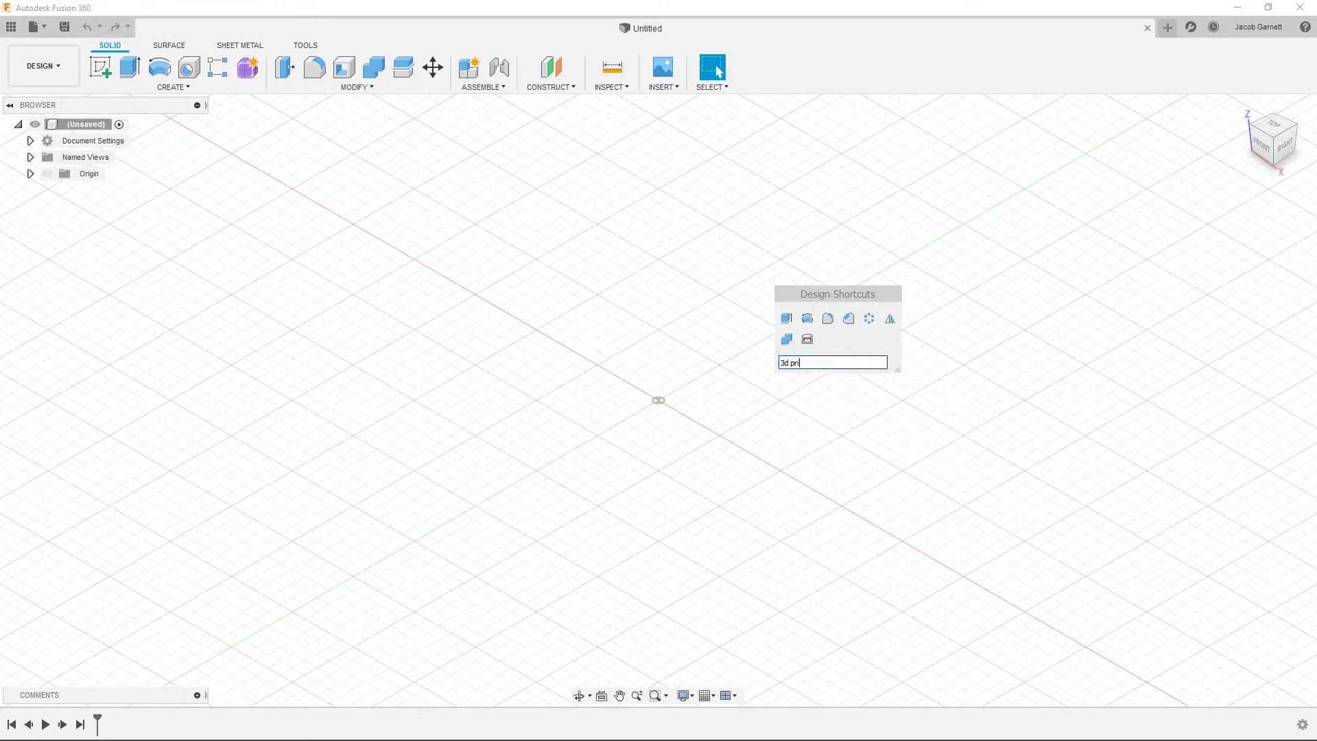
pyautogui.press('BackSpace')
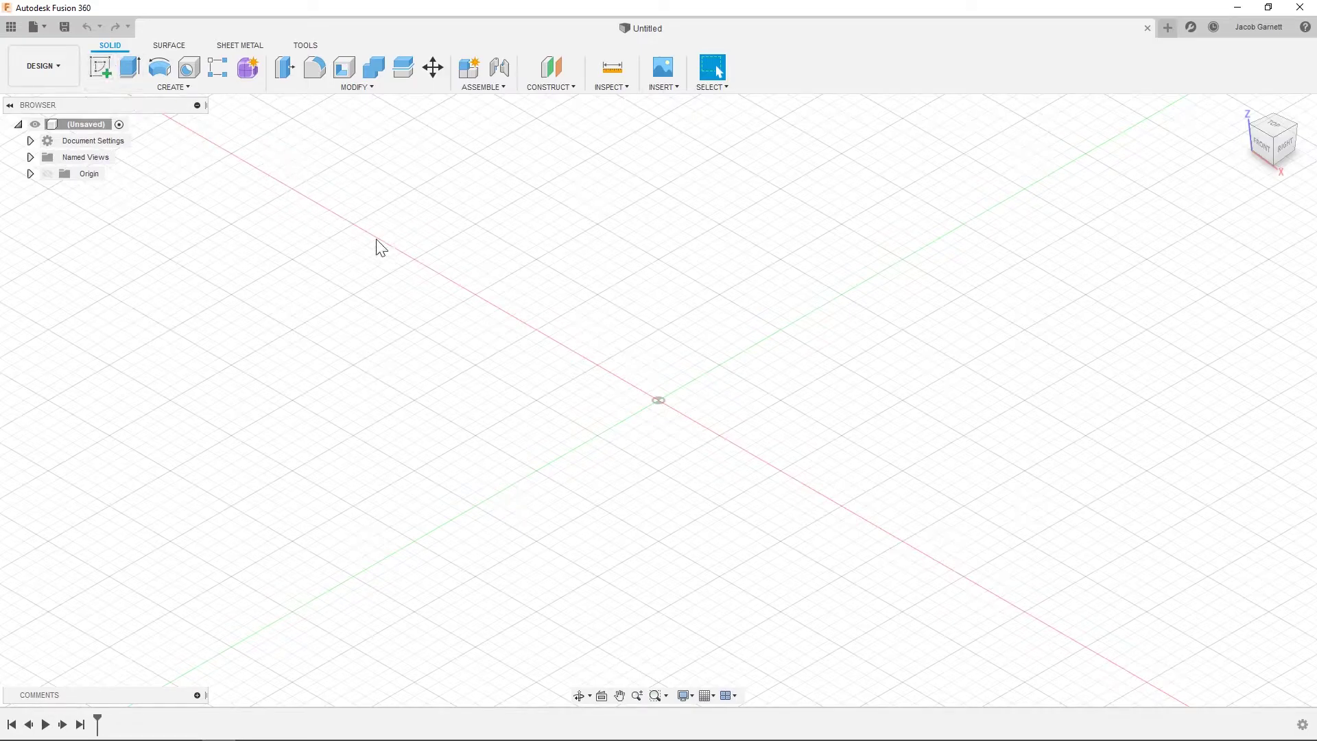
# - Check the pinned shortcuts and browse the Create and Modify command lists
pyautogui.press('s')
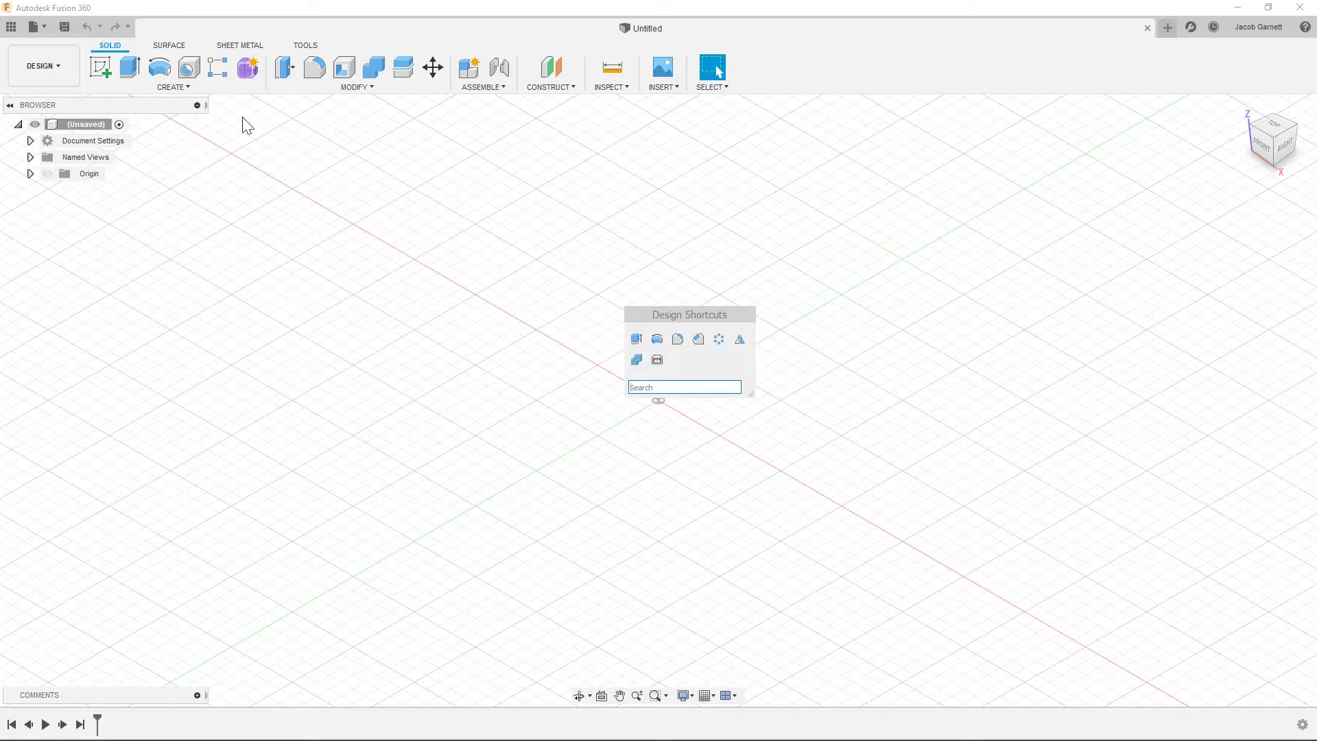
pyautogui.click(165, 87)
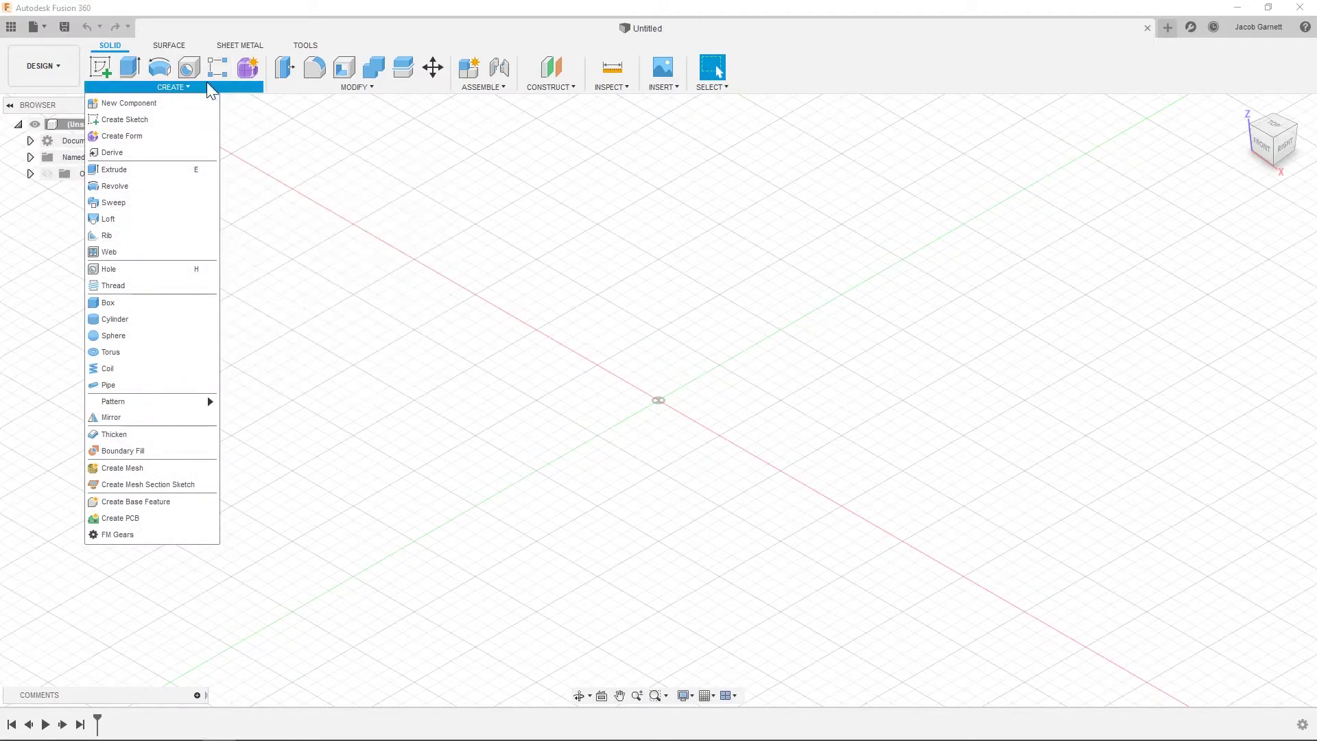
pyautogui.click(334, 82)
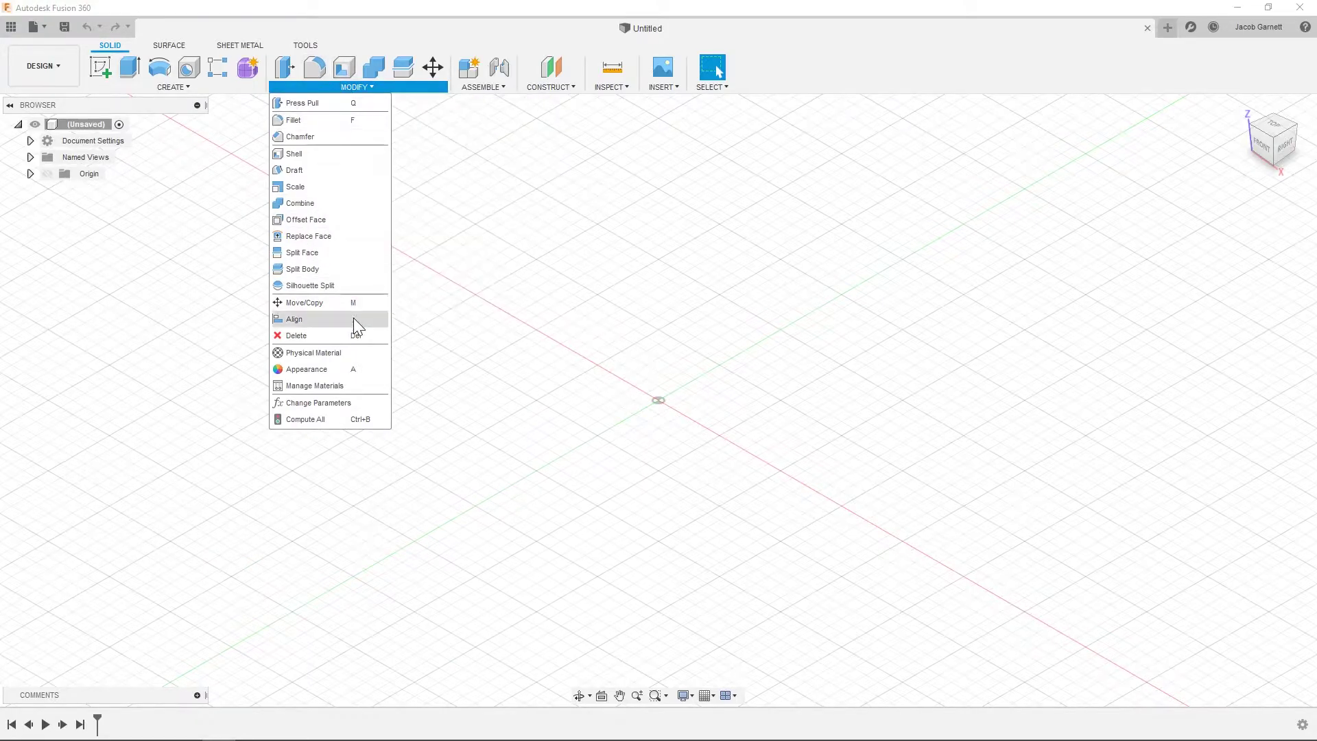
pyautogui.press('Escape')
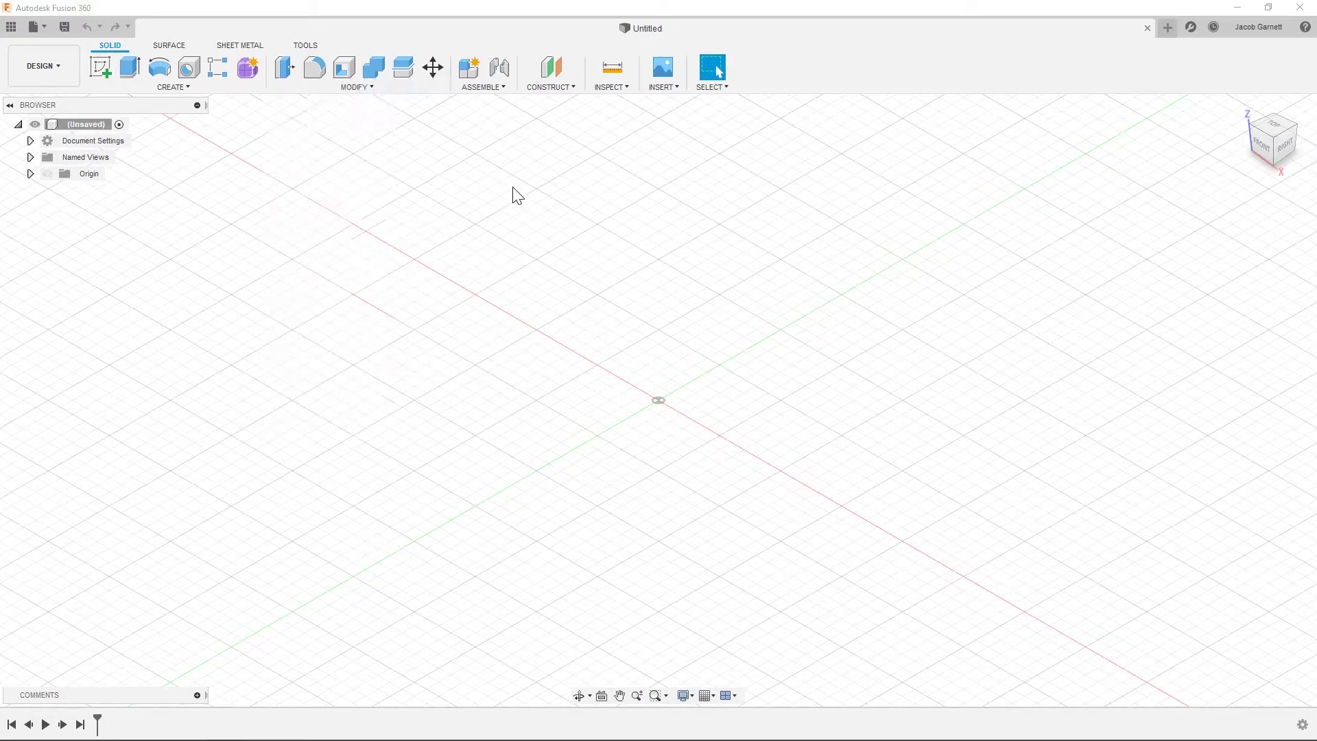
# - Switch between the TOOLS and SOLID tabs, then search 'parameter' in Design Shortcuts
pyautogui.press('s')
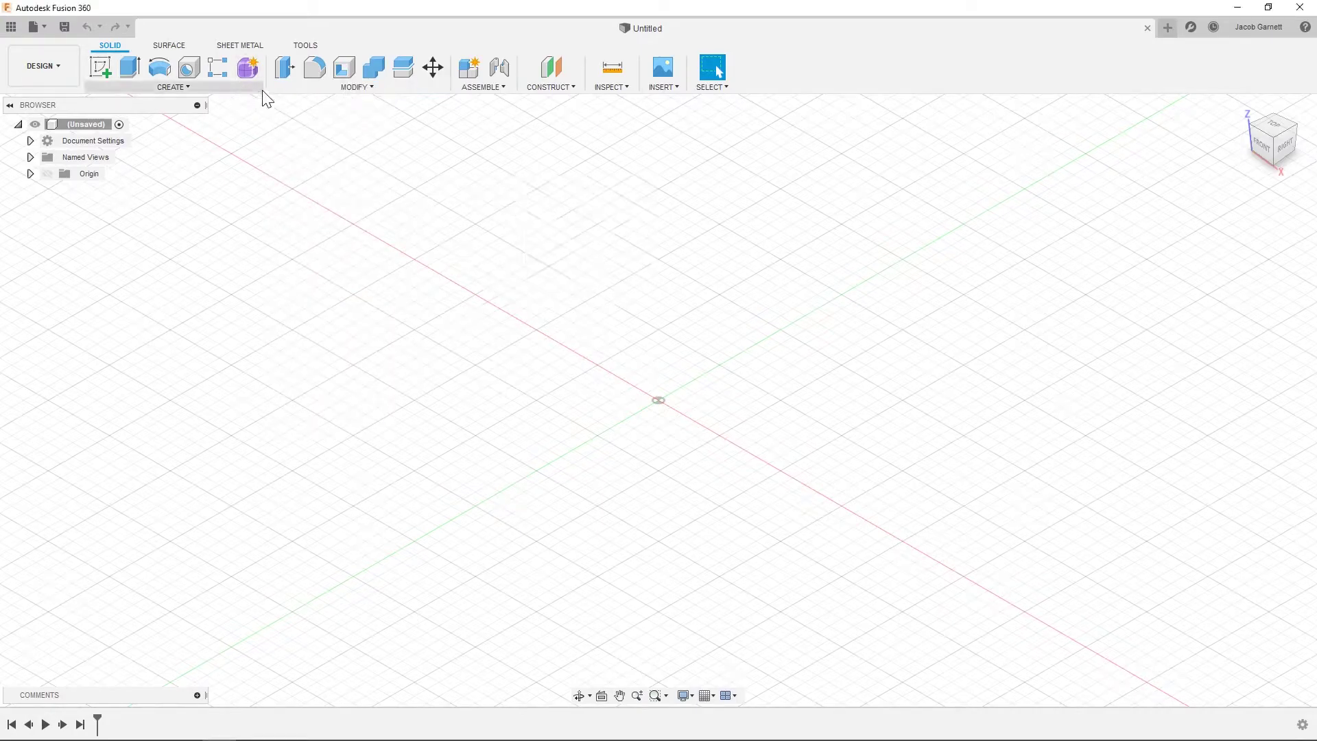
pyautogui.click(257, 87)
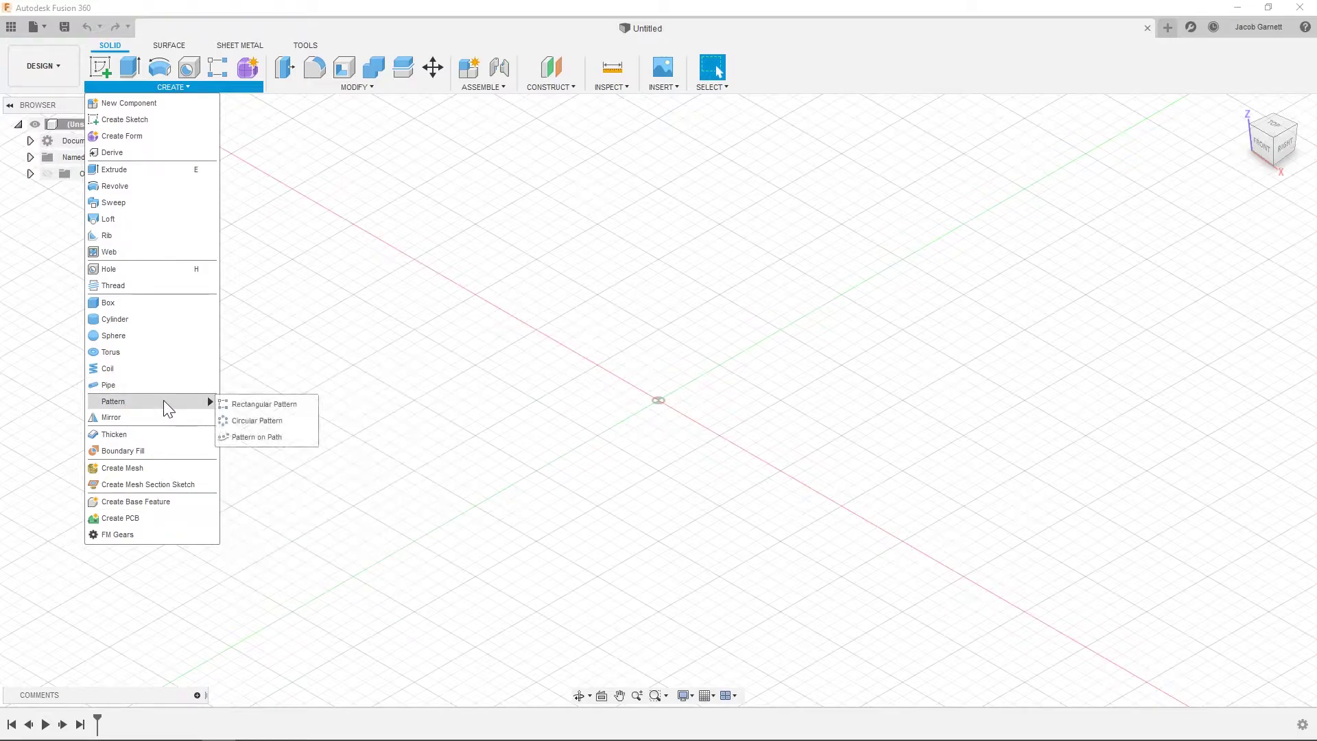
pyautogui.click(307, 45)
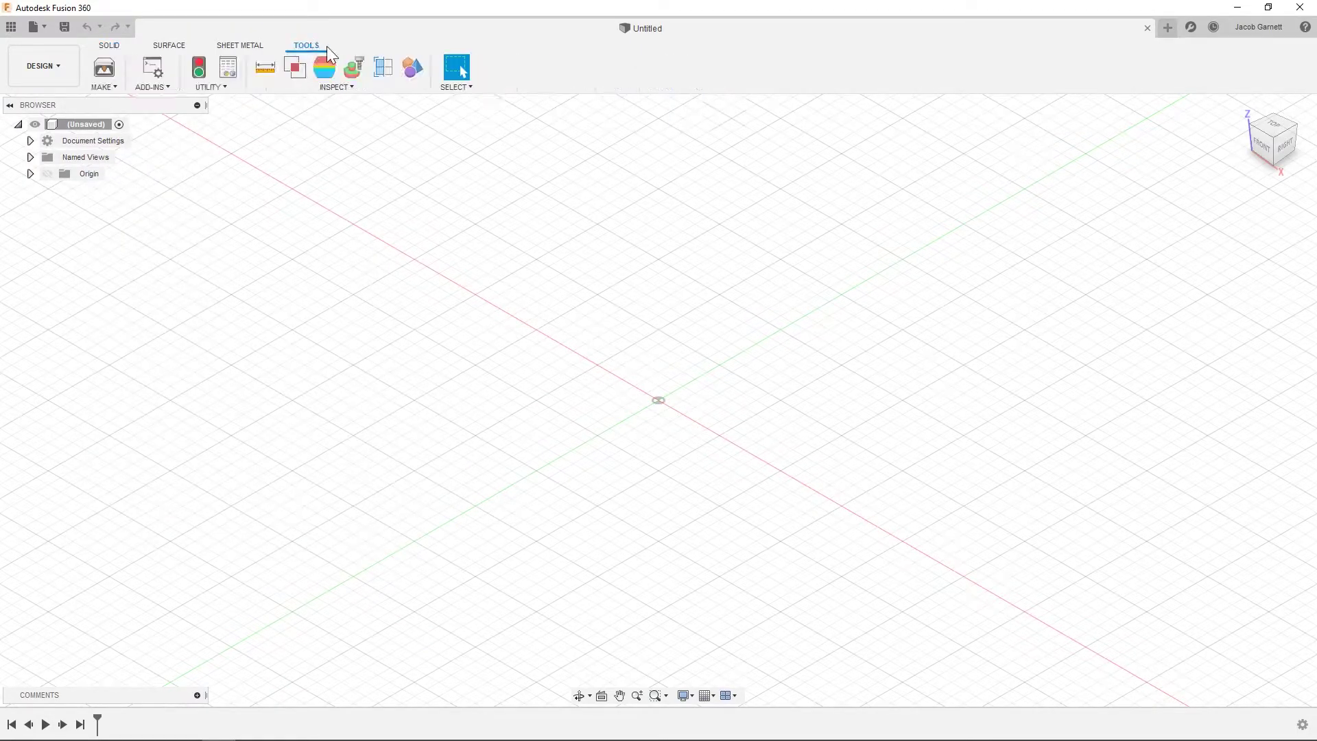
pyautogui.click(109, 46)
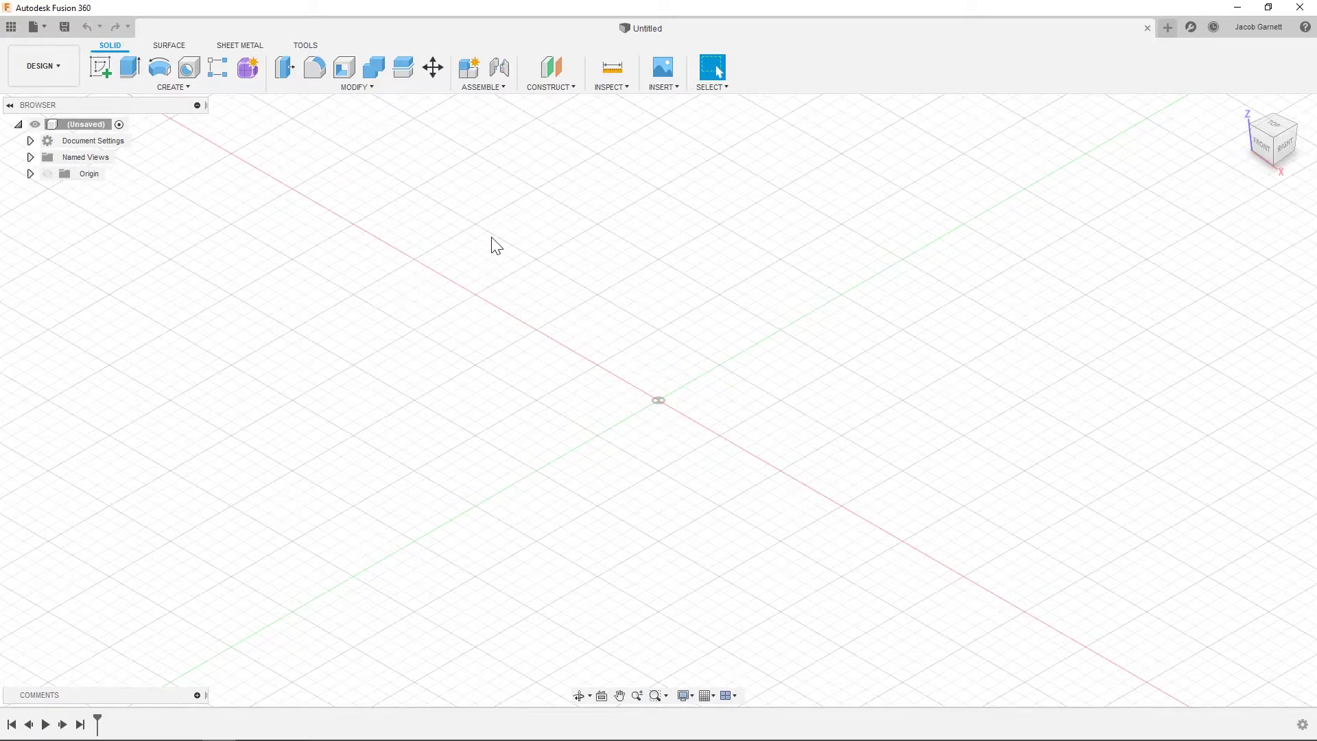
pyautogui.write('s')
pyautogui.write('parameter')
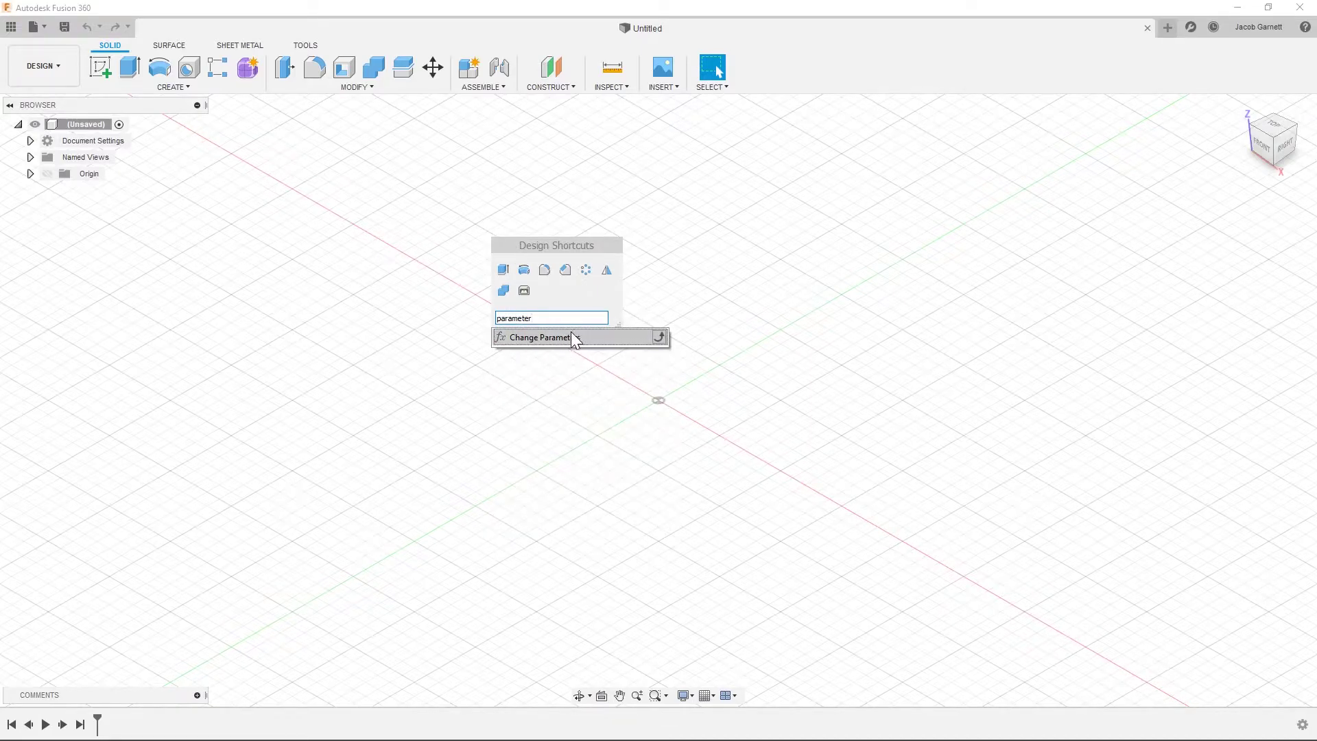
# - Open Change Parameters, center the Parameters dialog, and add a new user parameter
pyautogui.click(546, 334)
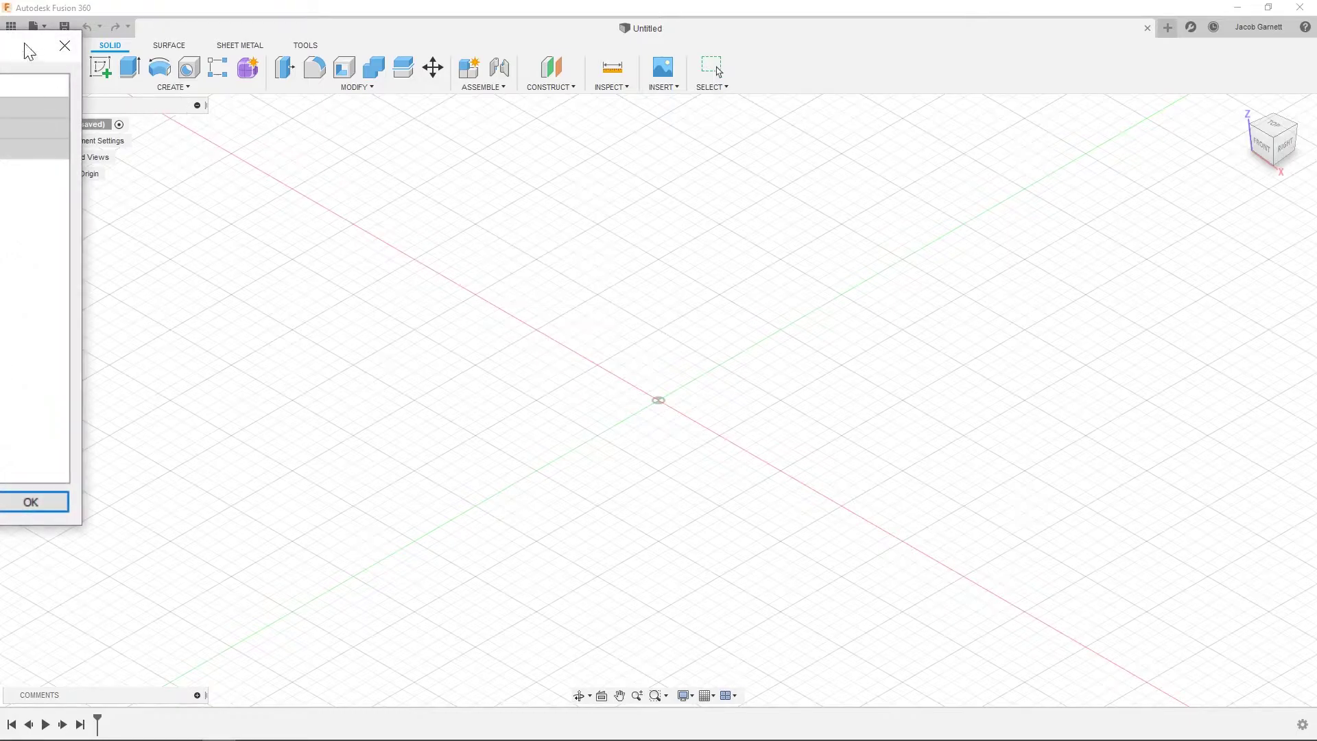
pyautogui.moveTo(30, 47); pyautogui.dragTo(1002, 164)
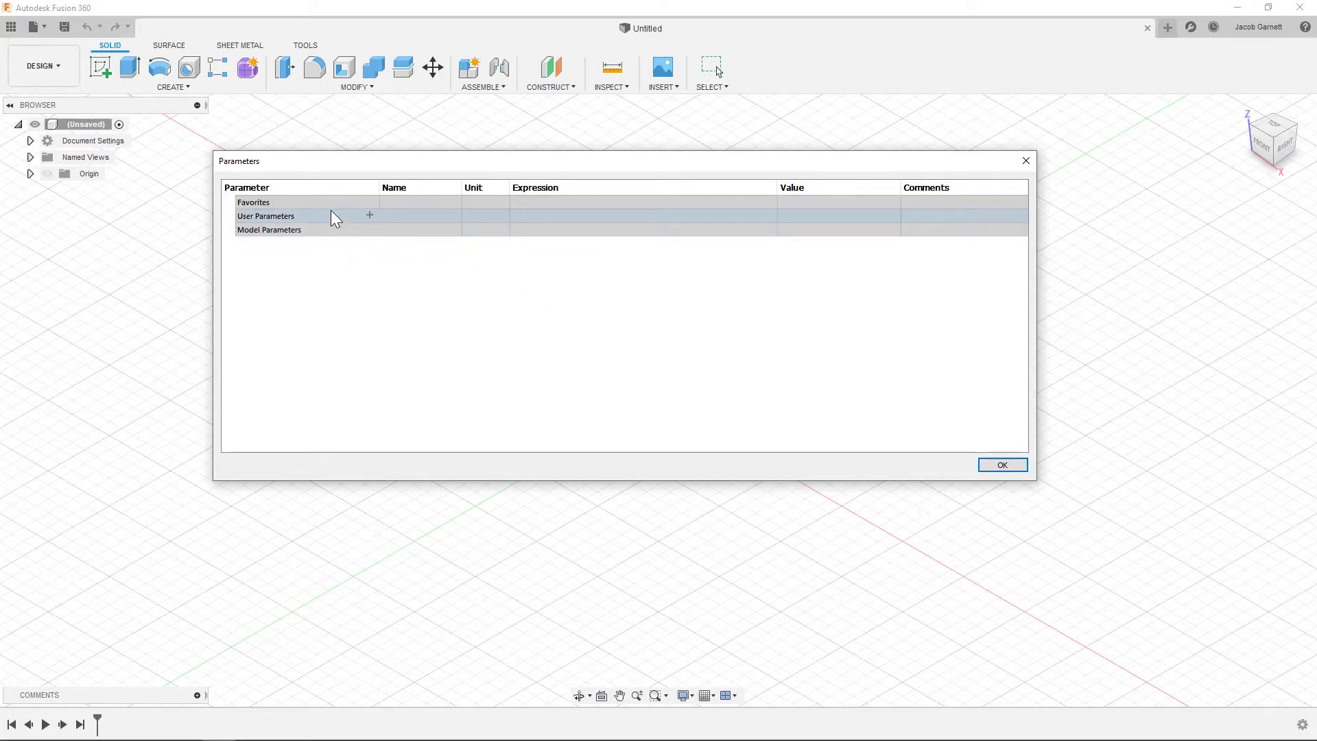
pyautogui.click(369, 215)
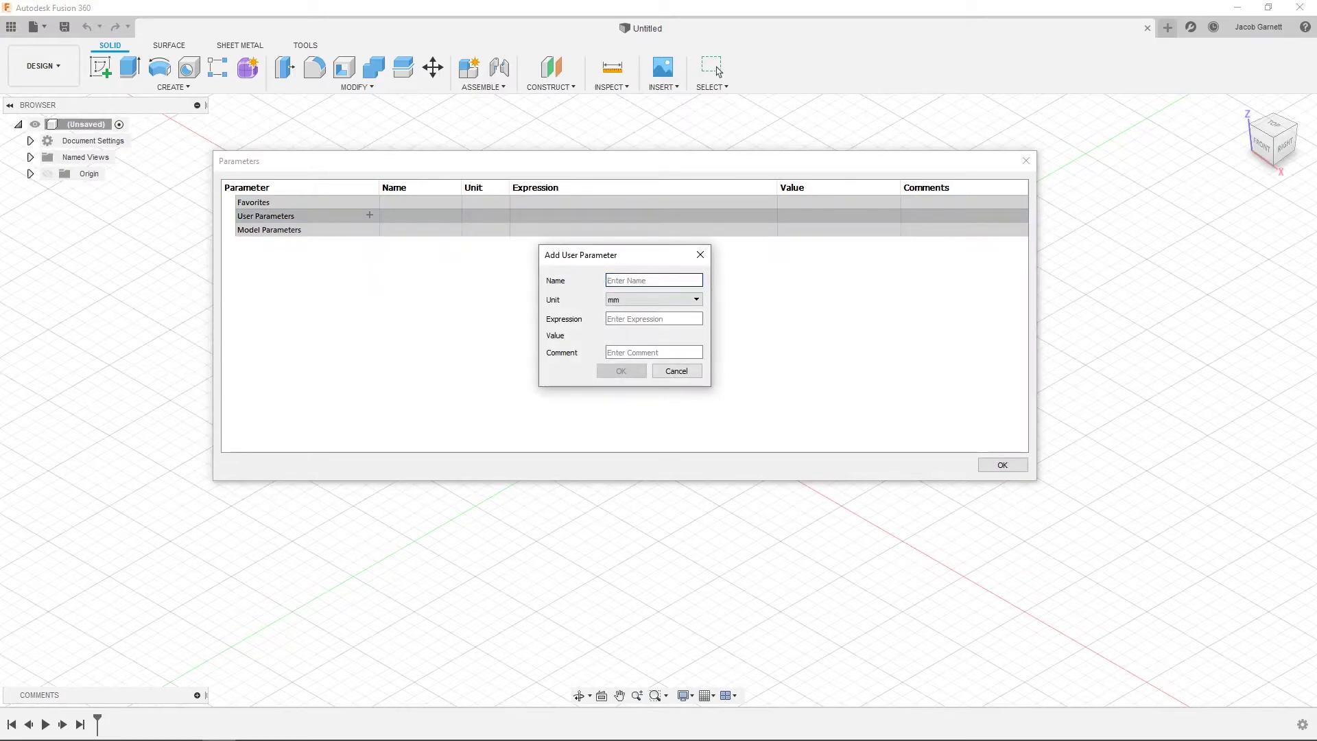
# - Create the user parameter Height with unit mm and expression 10
pyautogui.write('Height')
pyautogui.click(624, 300)
pyautogui.click(624, 301)
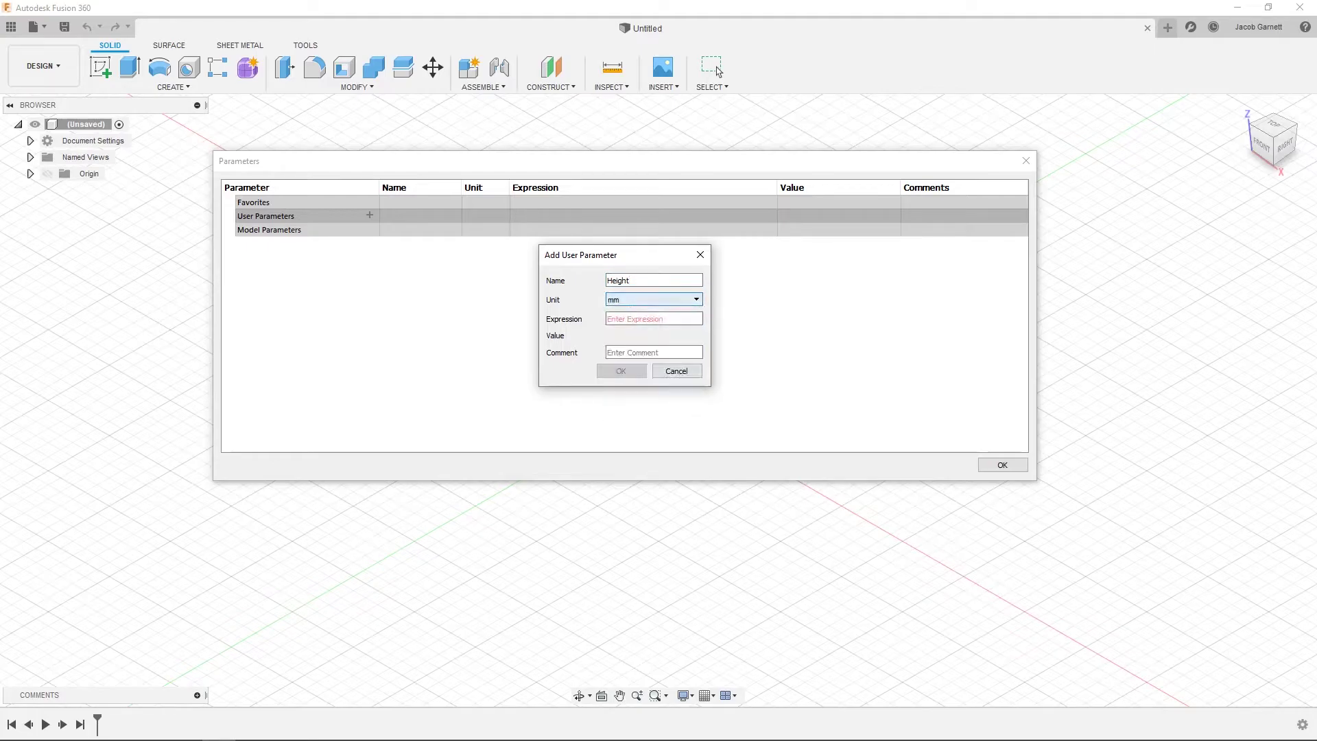
pyautogui.press('Tab')
pyautogui.write('10')
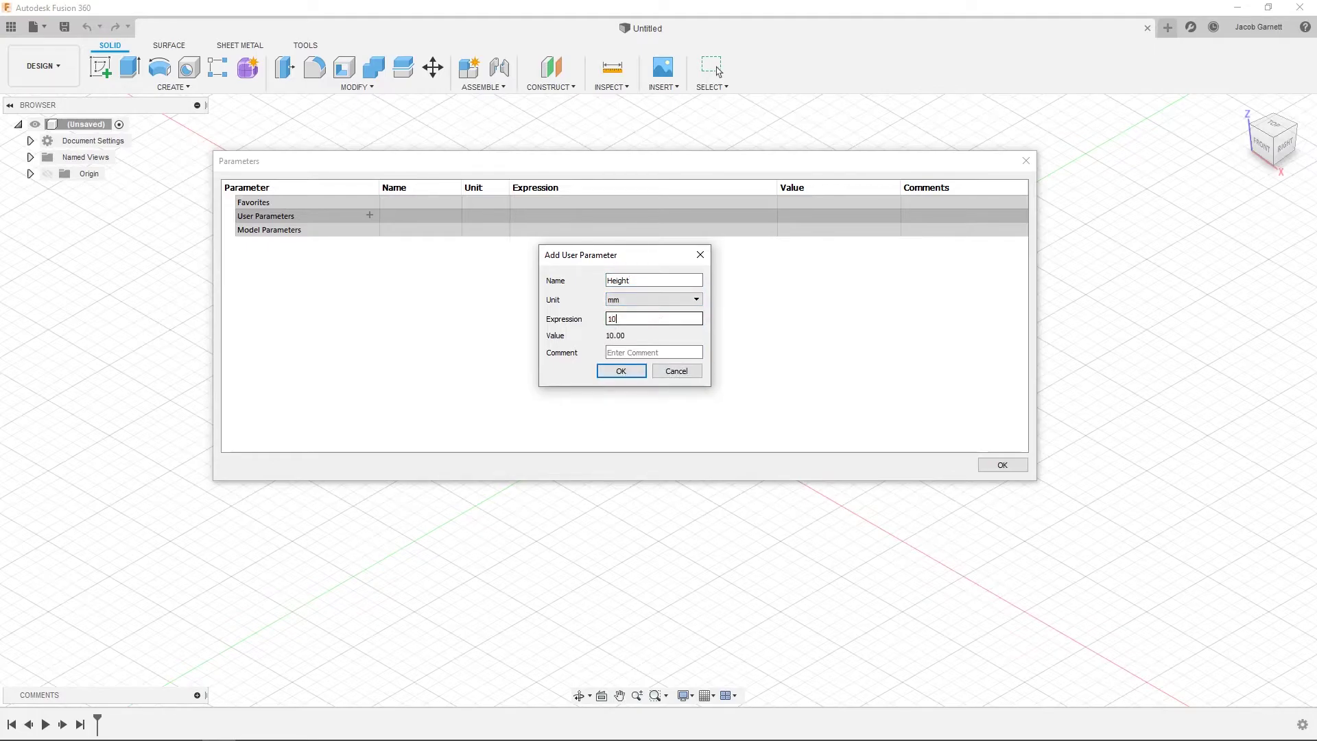
pyautogui.click(625, 372)
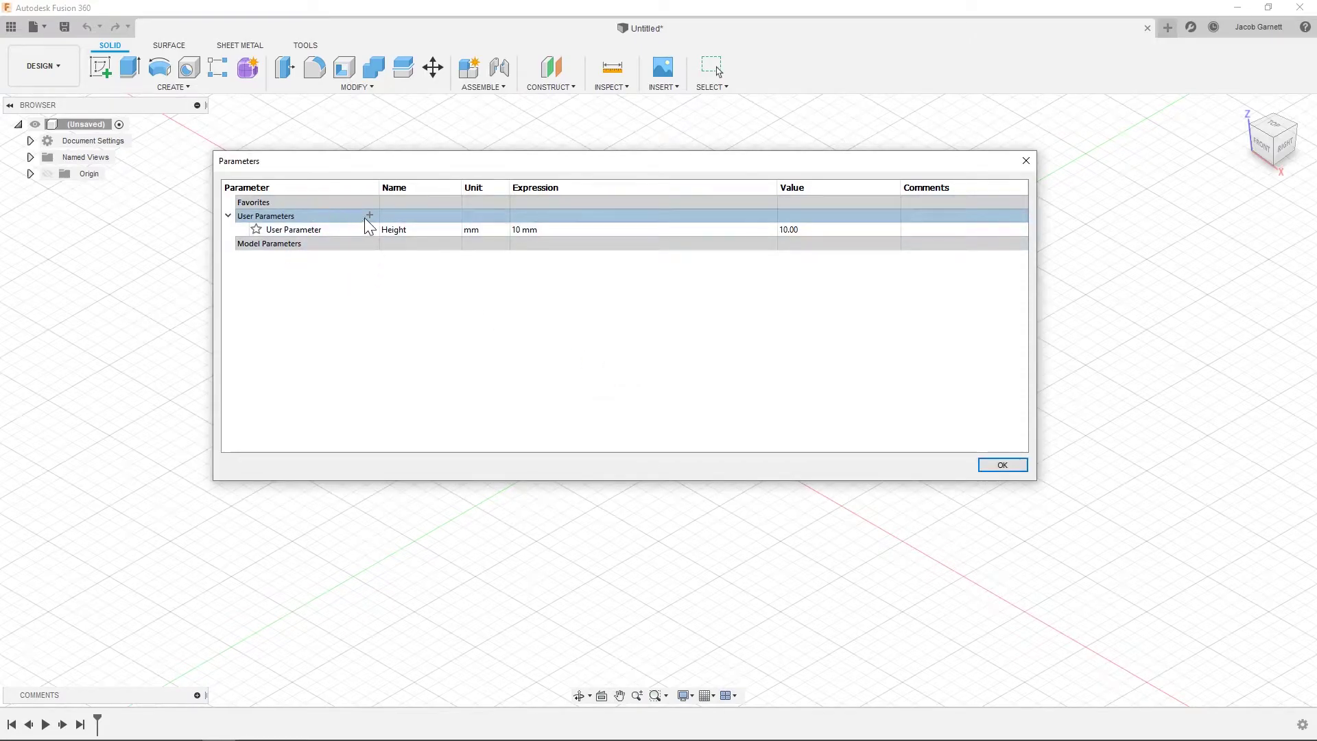
# - Star Height as a favourite, close Parameters, and search 'pa' in shortcuts
pyautogui.click(256, 229)
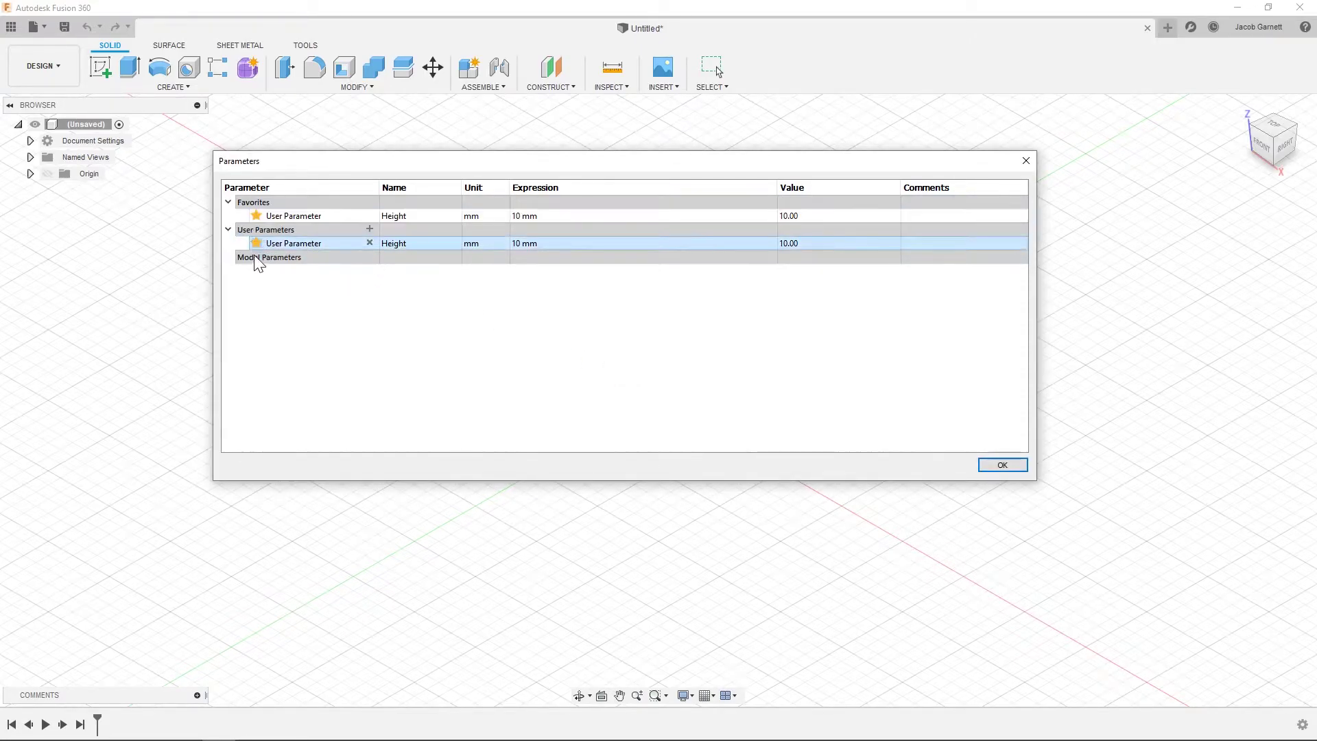
pyautogui.click(1026, 162)
pyautogui.write('spara')
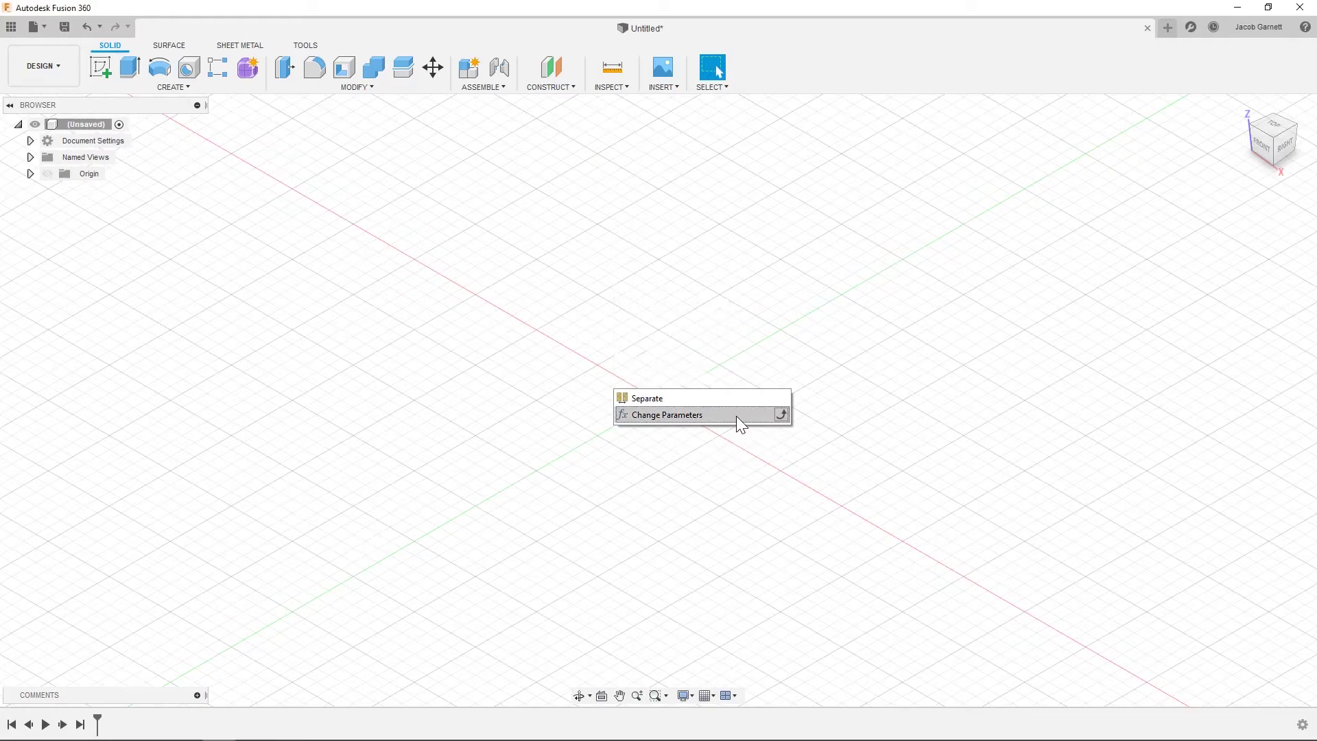
# - Assign keyboard shortcut P to Change Parameters, overriding its Project assignment
pyautogui.click(398, 89)
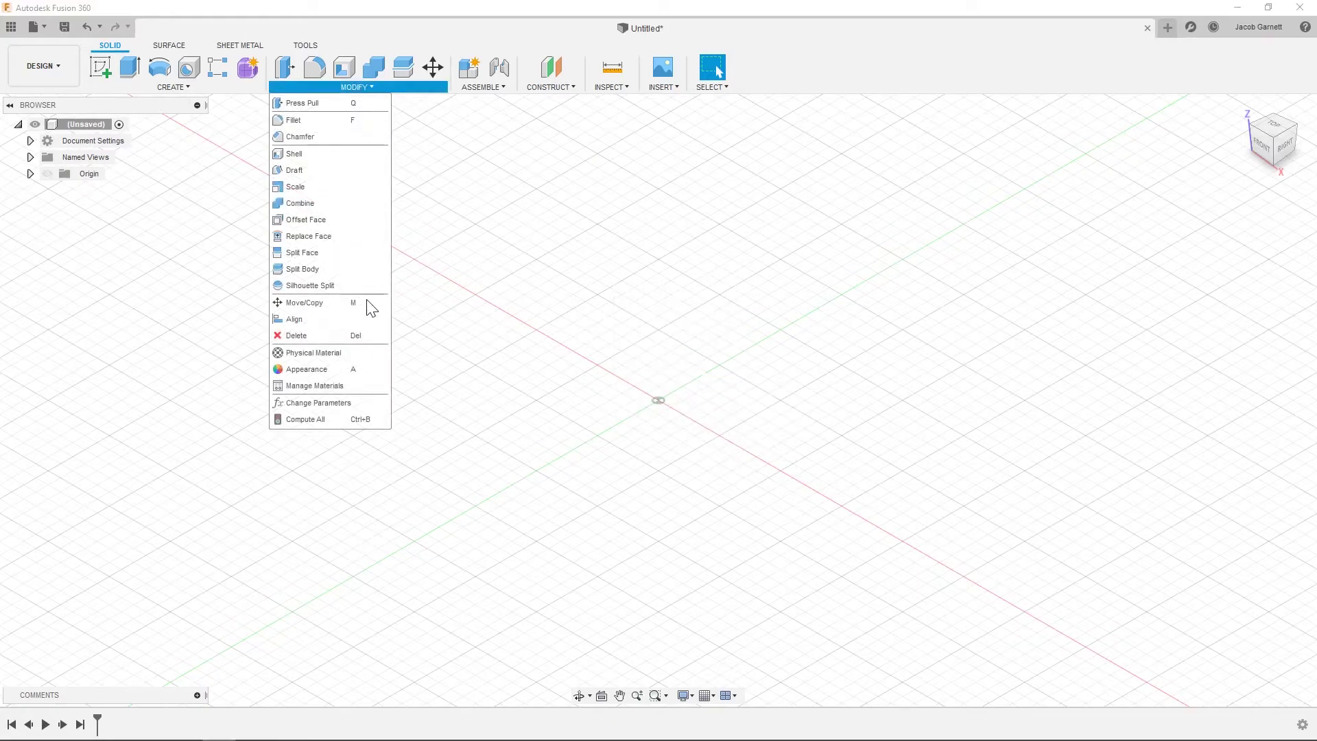
pyautogui.click(380, 402)
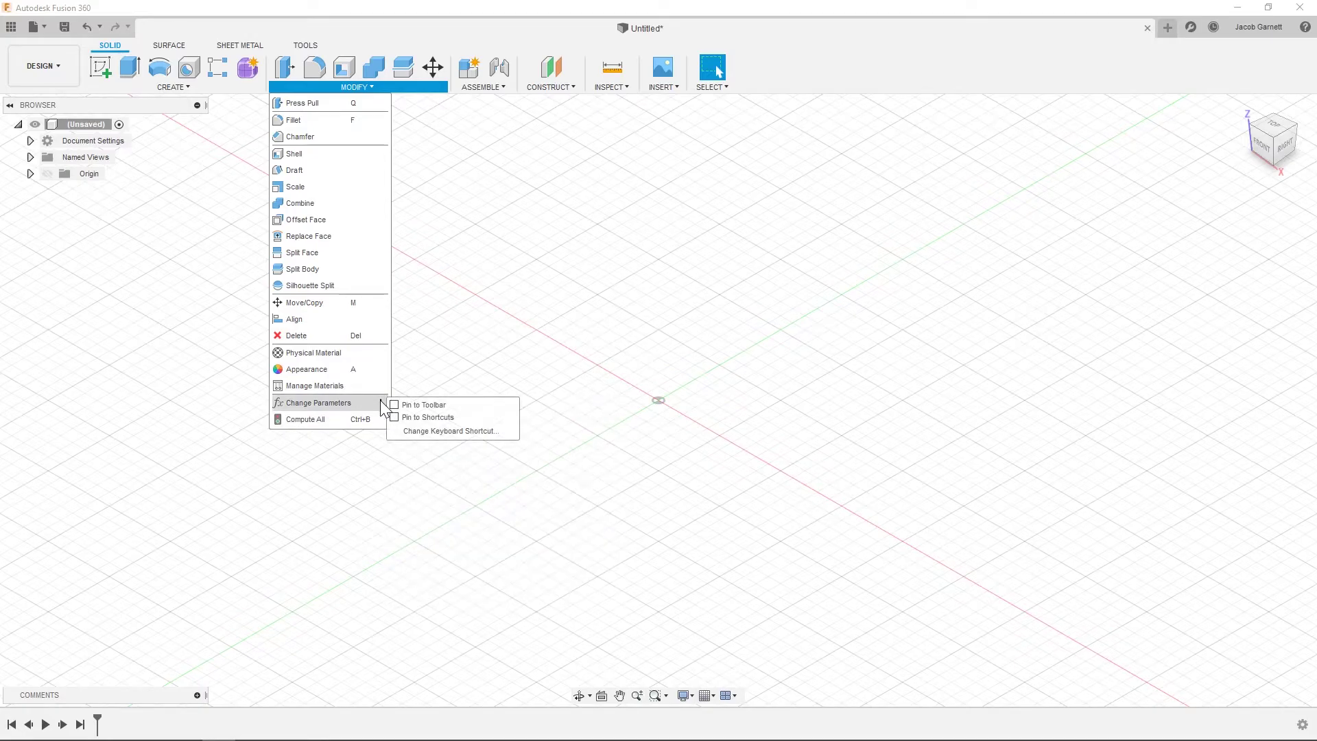
pyautogui.click(427, 431)
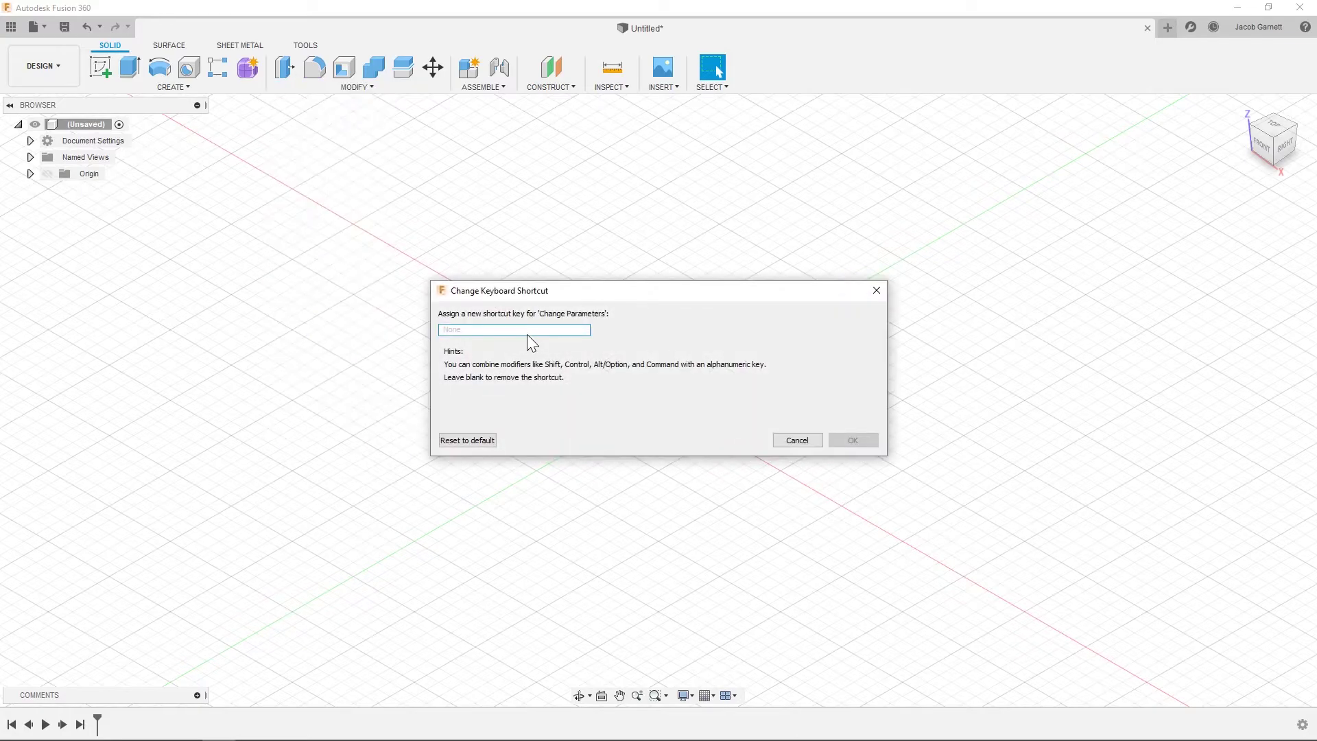
pyautogui.press('p')
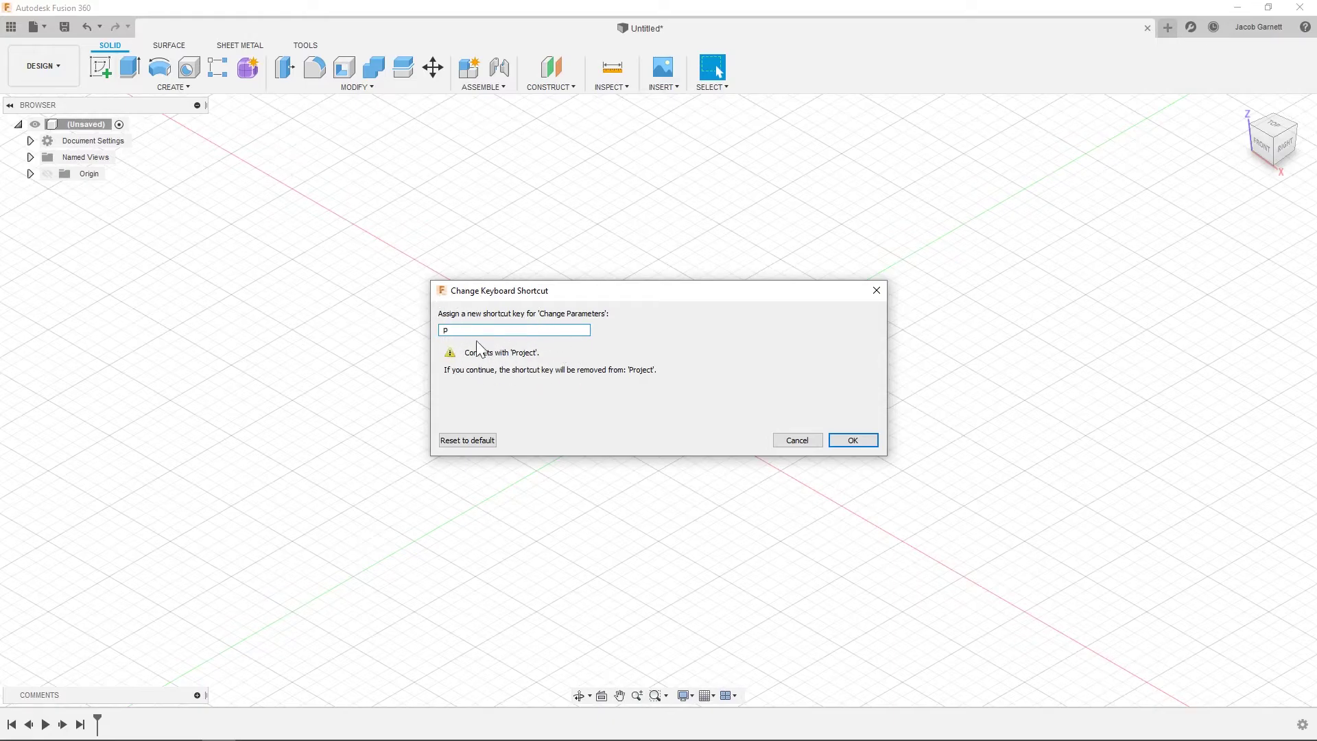
pyautogui.click(852, 441)
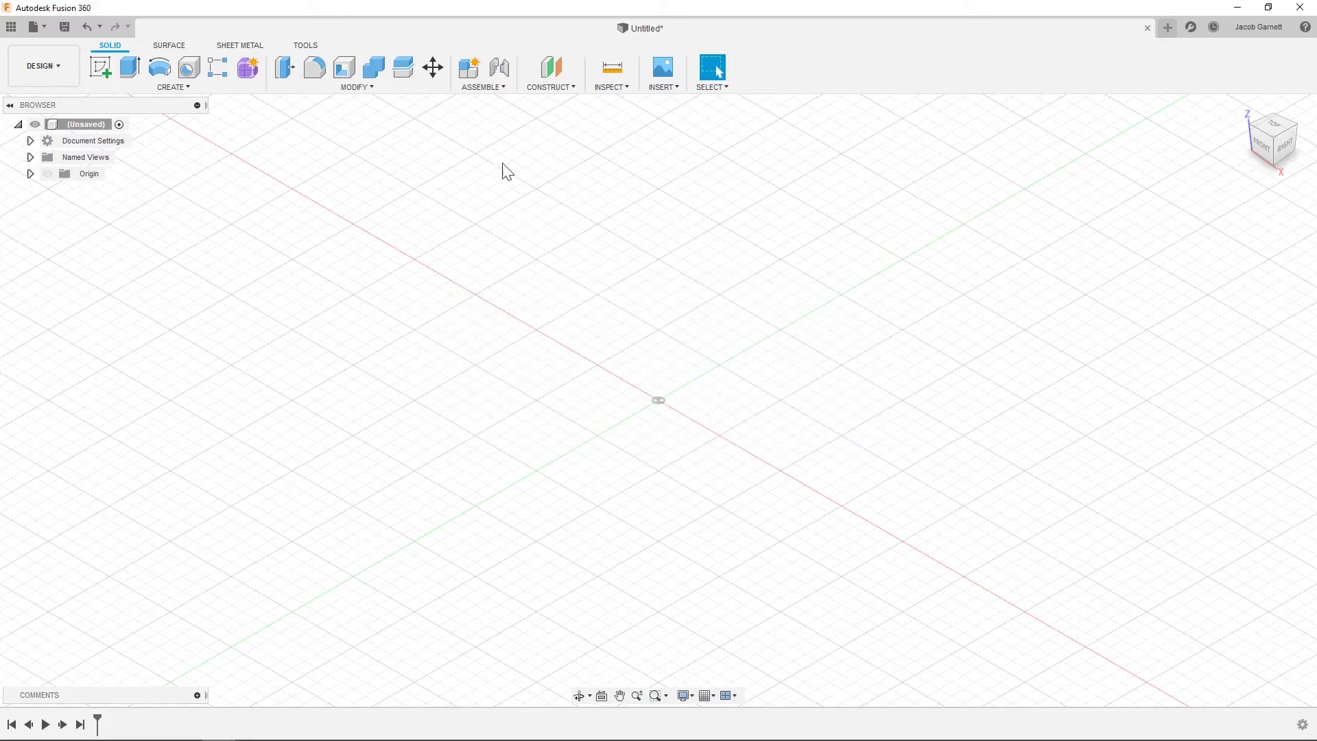
# - Start a sketch on a plane and pin Center Diameter Circle and 3-Point Arc to Sketch Shortcuts
pyautogui.click(108, 74)
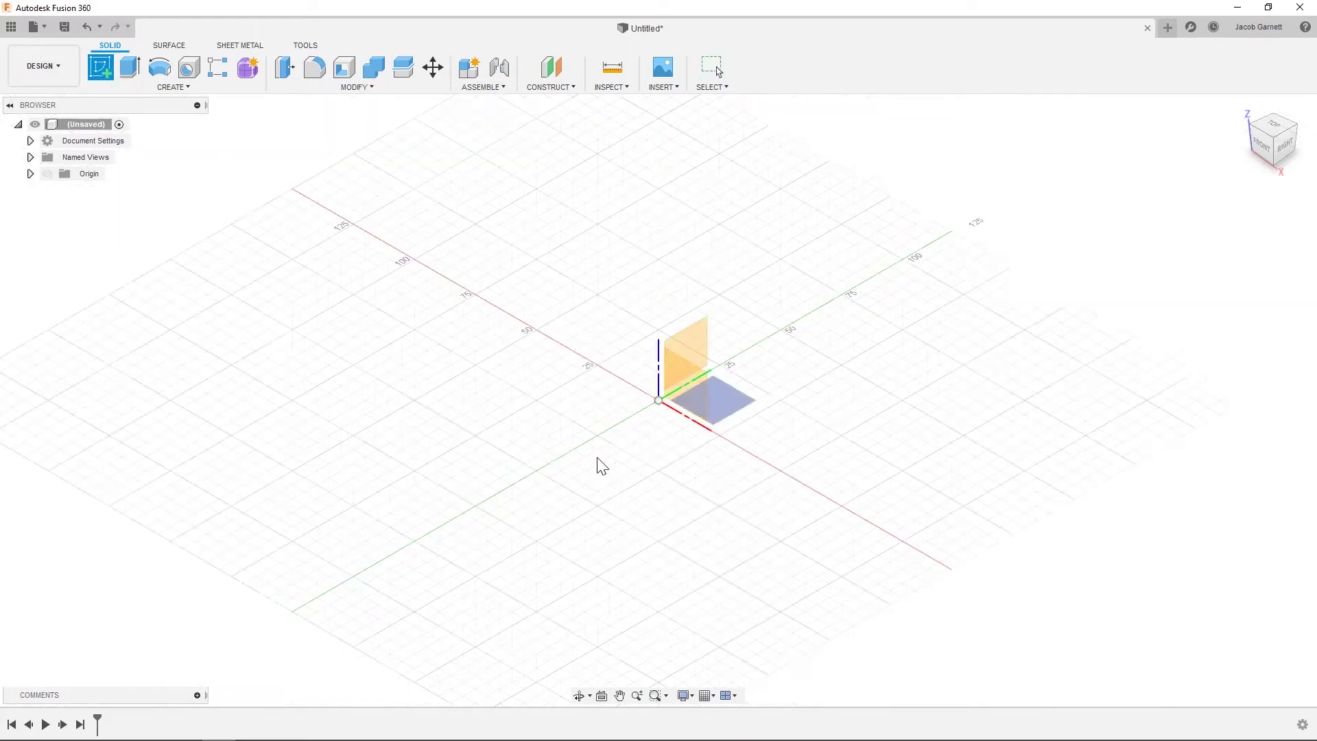
pyautogui.click(697, 347)
pyautogui.press('s')
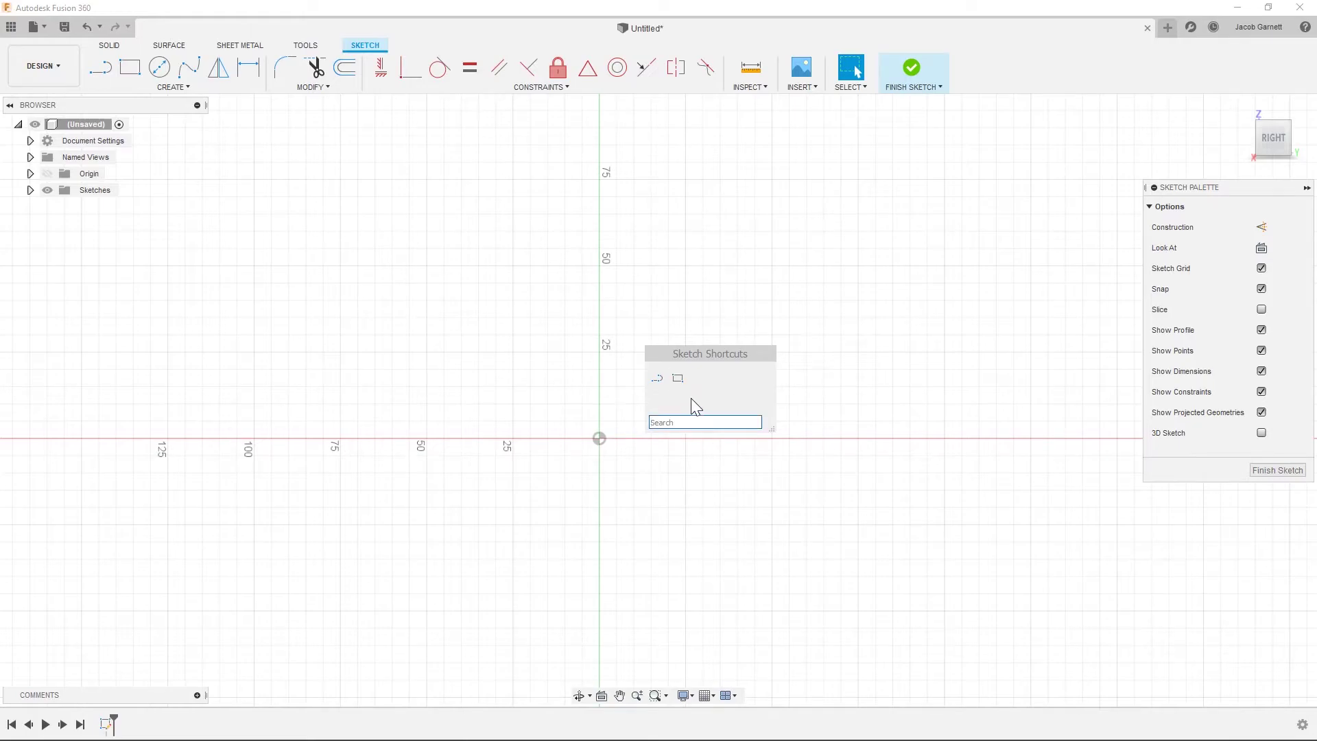
pyautogui.write('diame')
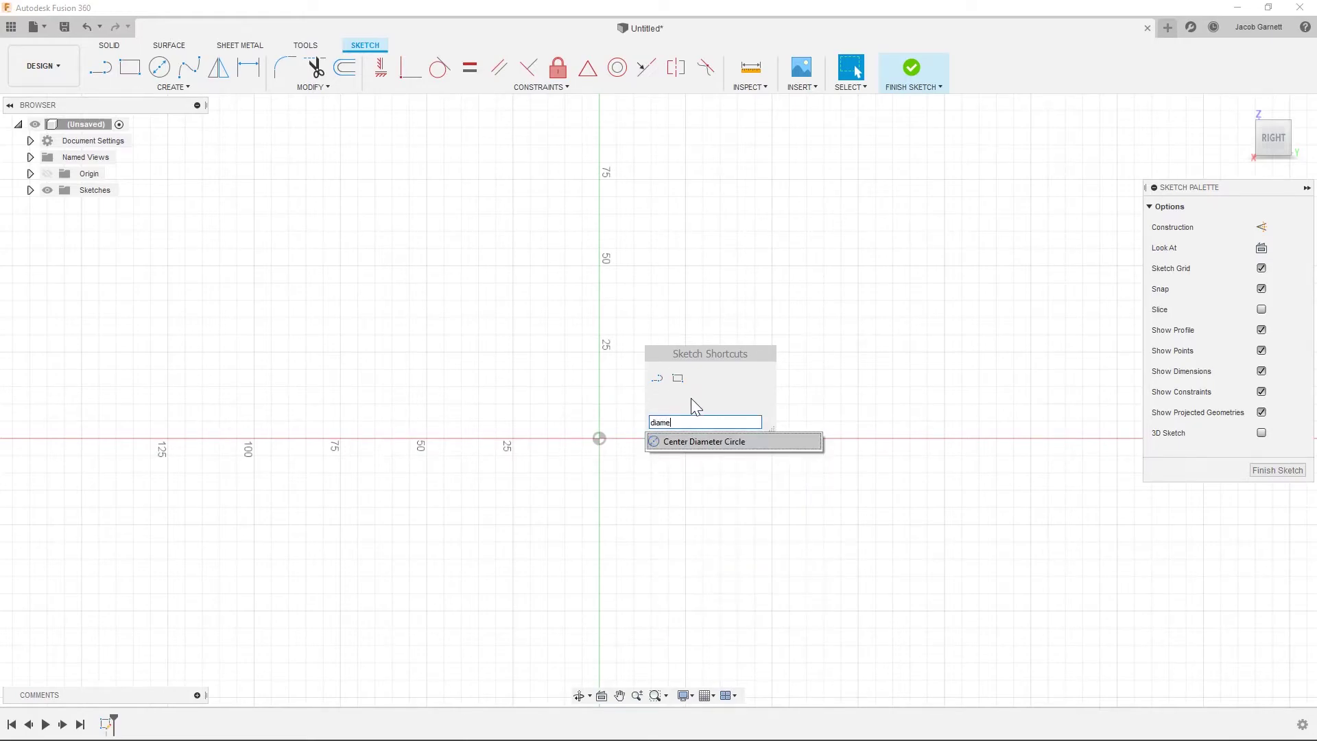
pyautogui.click(814, 442)
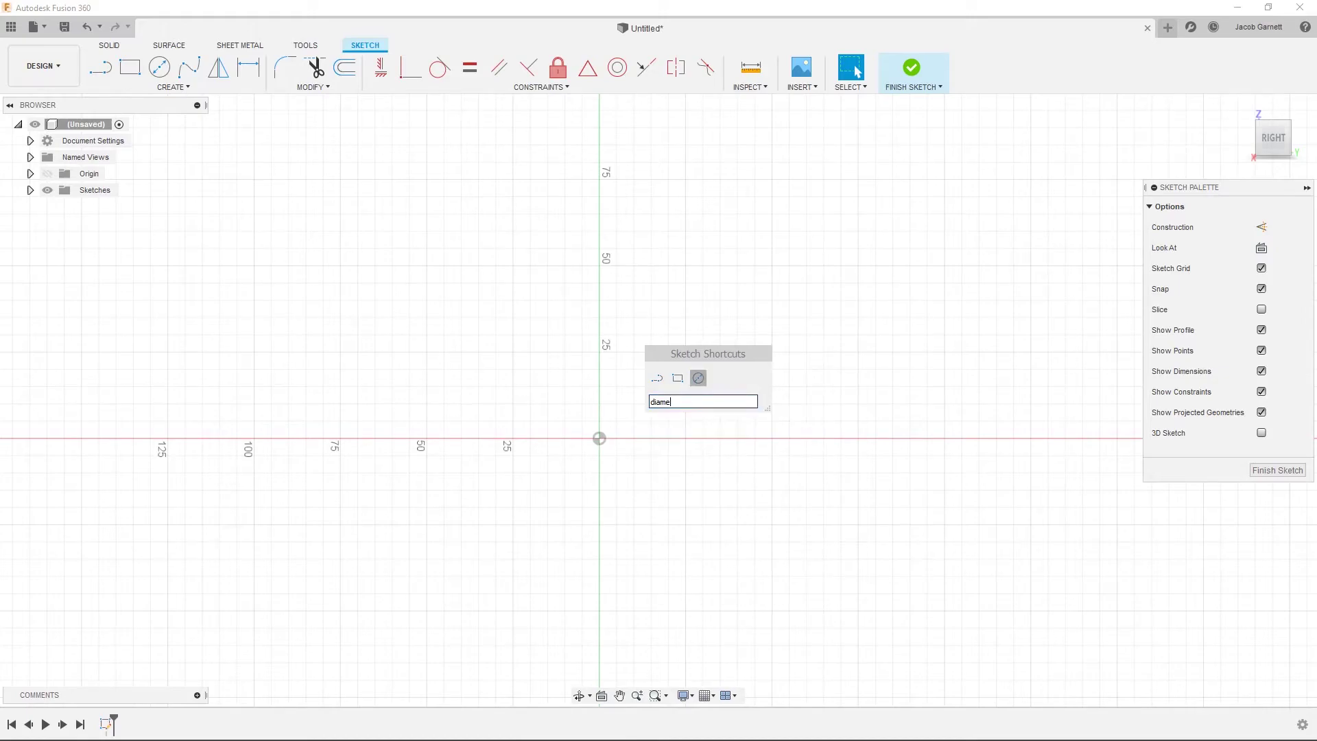
pyautogui.press('Return')
pyautogui.write('2-poi')
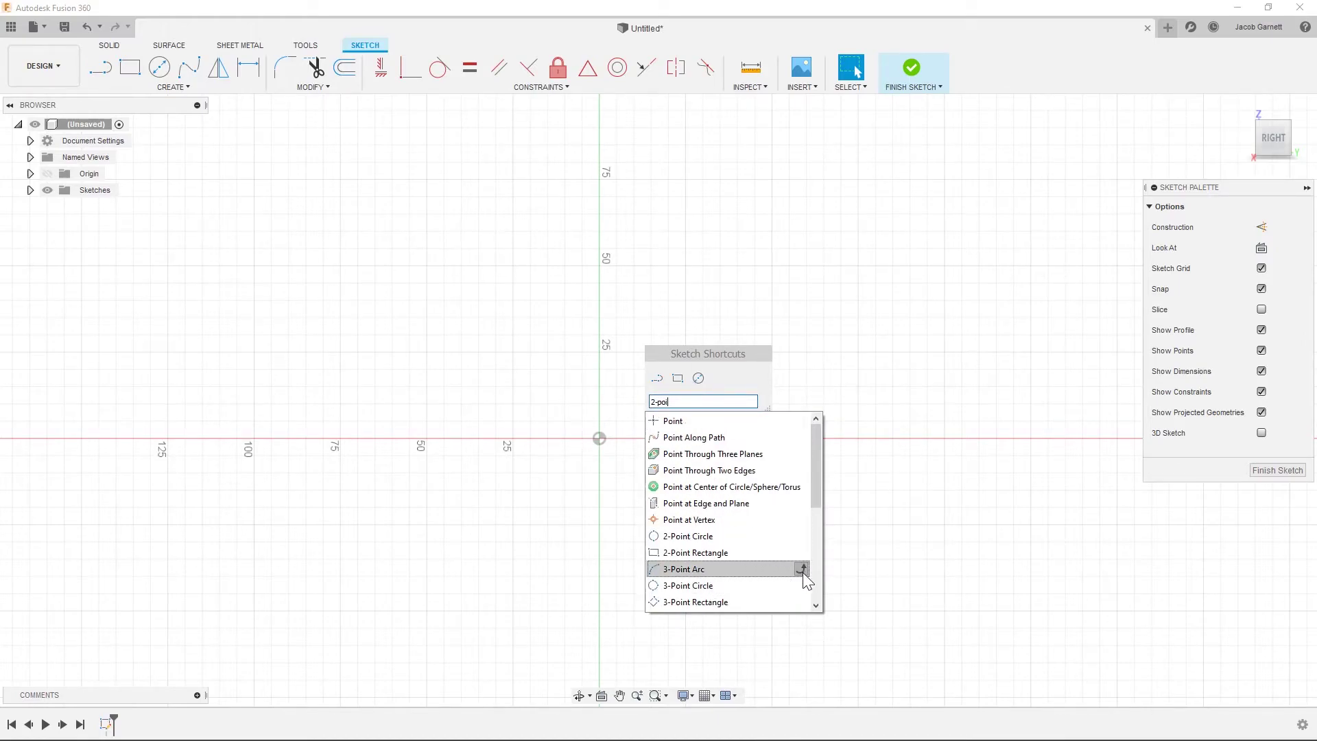
pyautogui.click(801, 568)
# - Pin Point to the Sketch Shortcuts, clear the search, and close the box
pyautogui.click(701, 400)
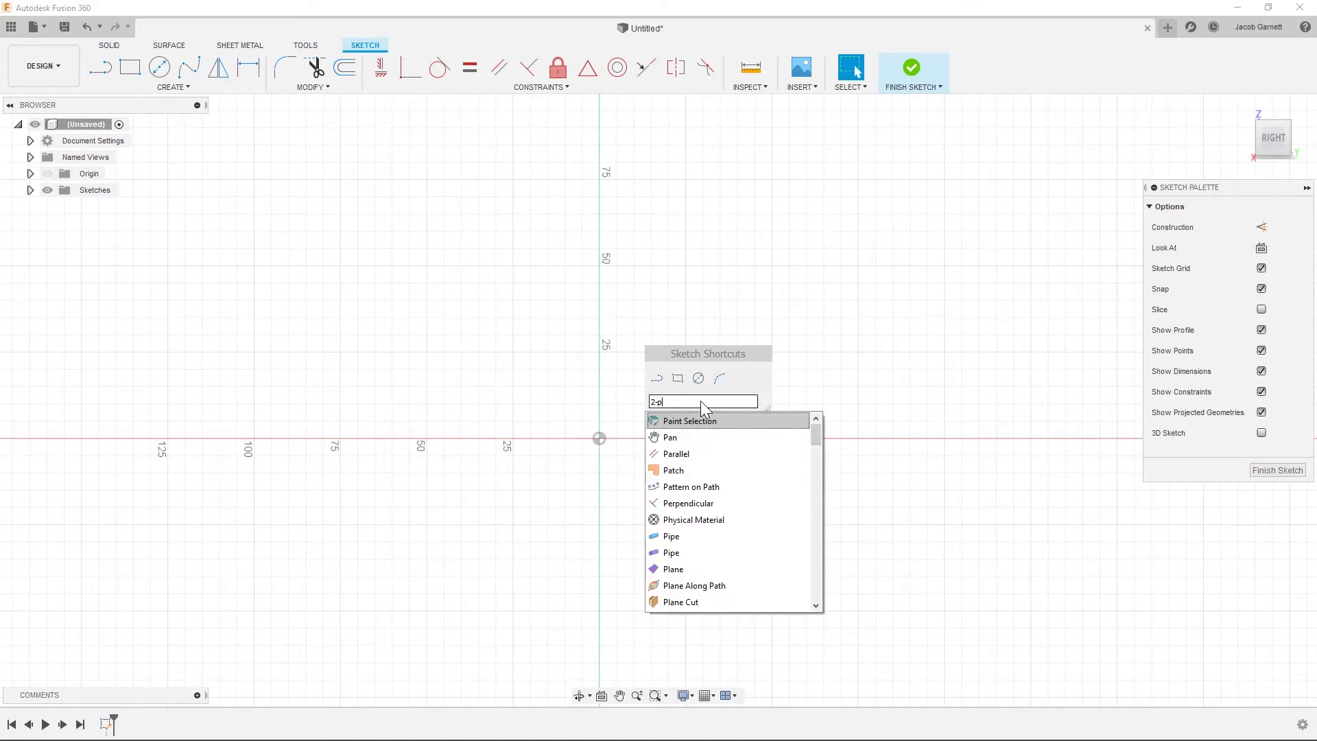
pyautogui.press('BackSpace')
pyautogui.press('BackSpace')
pyautogui.press('BackSpace')
pyautogui.press('BackSpace')
pyautogui.press('BackSpace')
pyautogui.write('point')
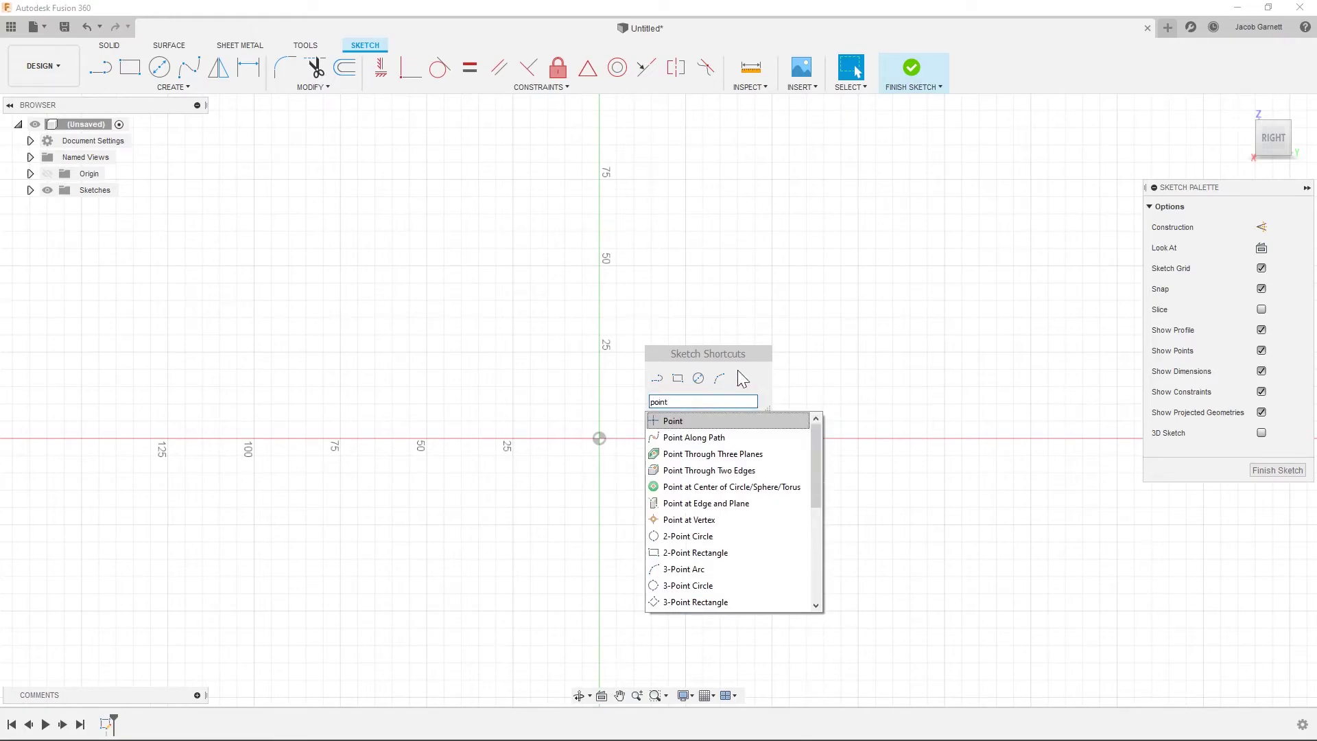
pyautogui.click(803, 406)
pyautogui.write('s')
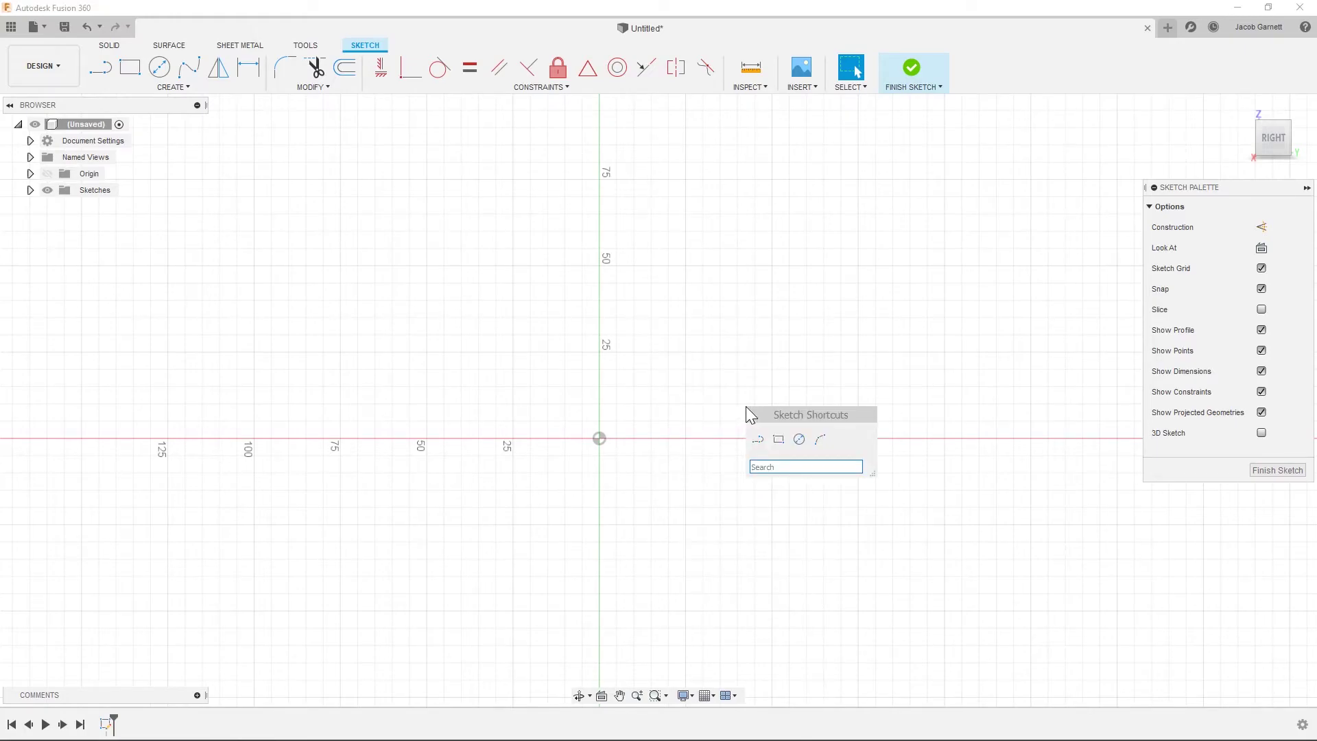
pyautogui.write('point')
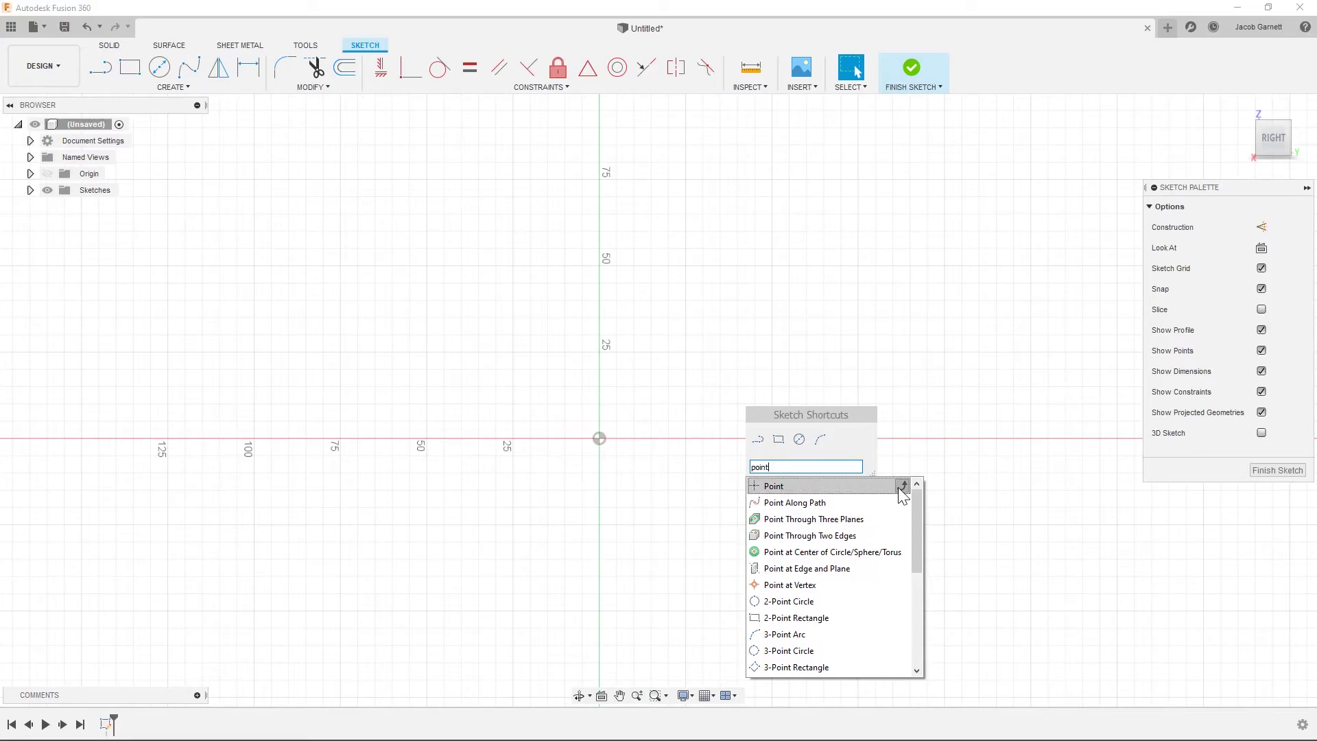
pyautogui.click(901, 486)
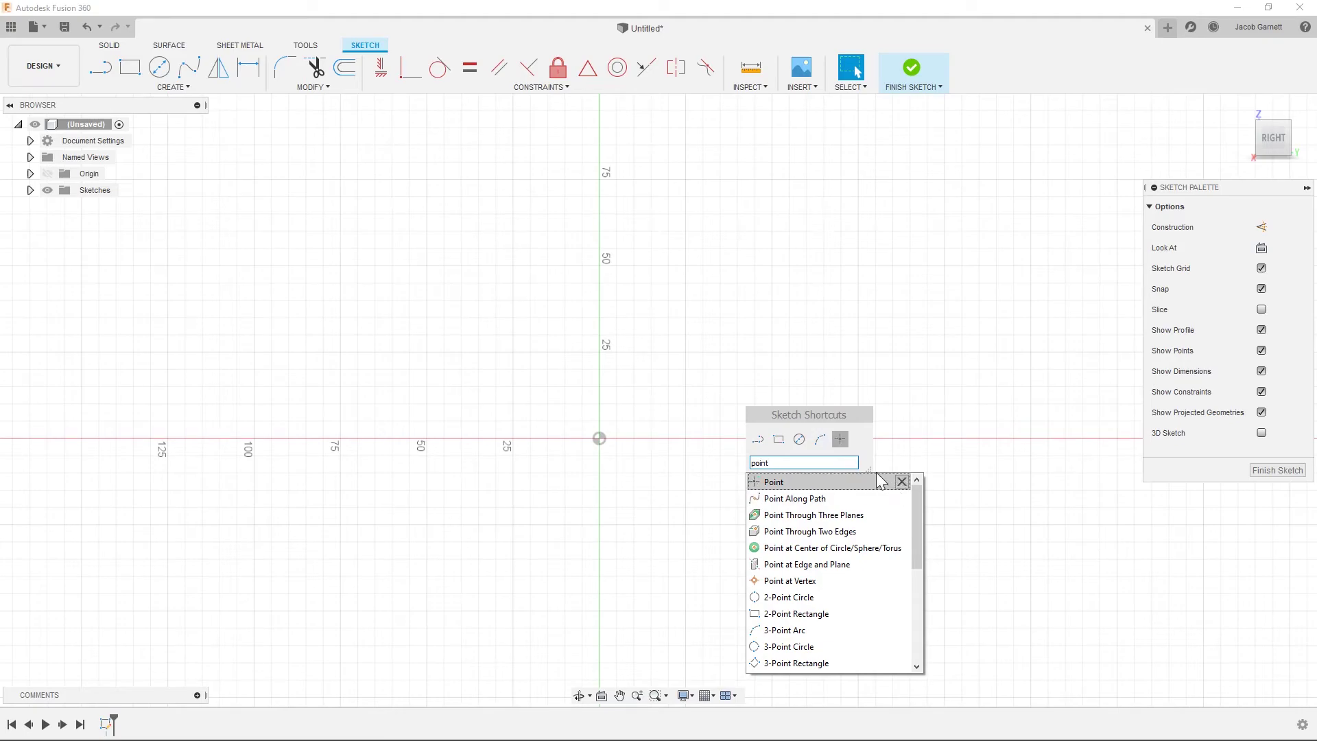
pyautogui.click(820, 461)
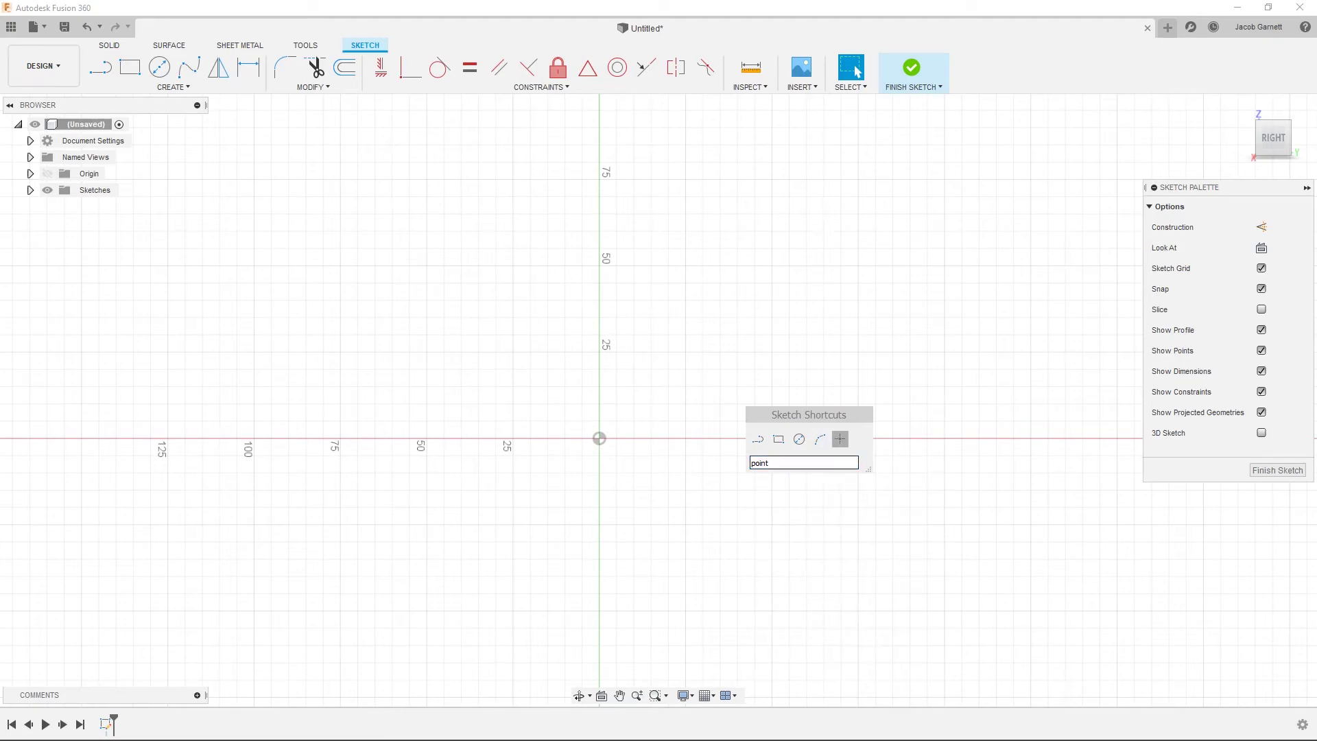
pyautogui.press('BackSpace')
pyautogui.press('BackSpace')
pyautogui.press('BackSpace')
pyautogui.press('BackSpace')
pyautogui.press('BackSpace')
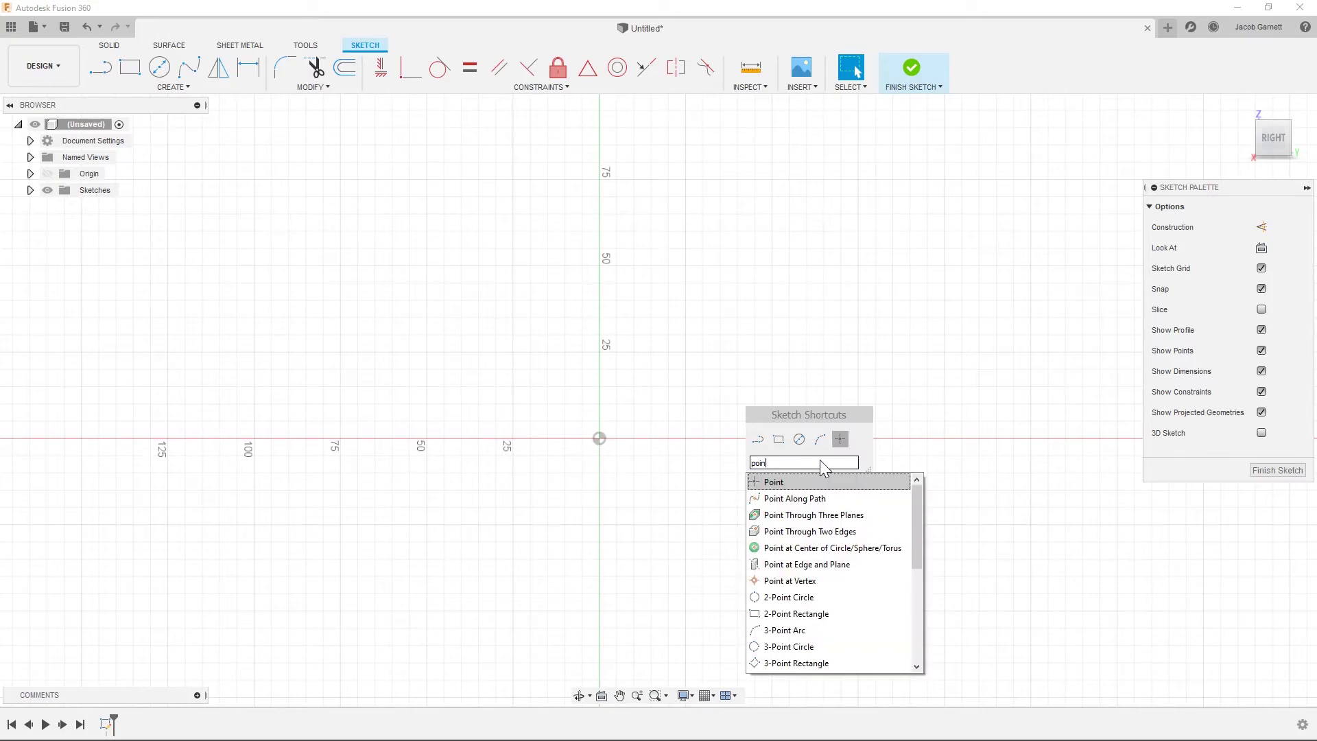
pyautogui.click(820, 461)
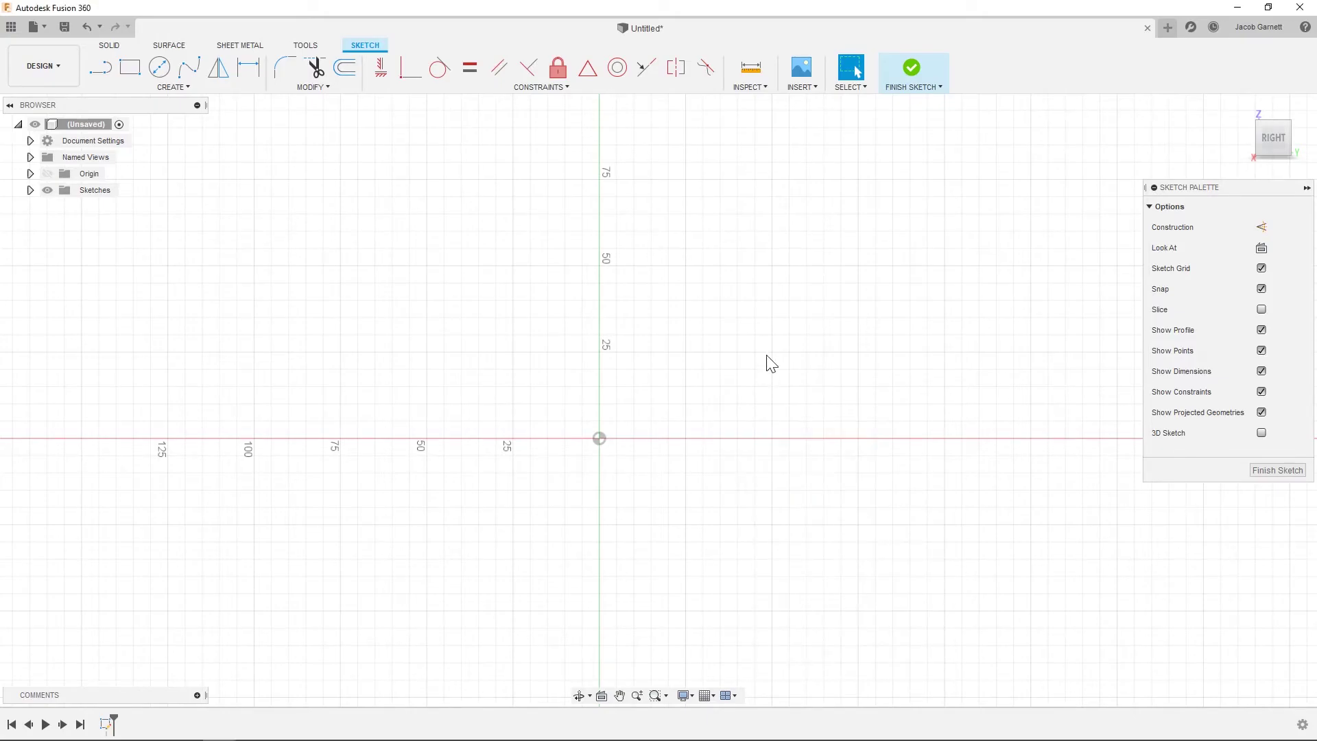
# - Finish the sketch and open Preferences from the account menu
pyautogui.click(919, 69)
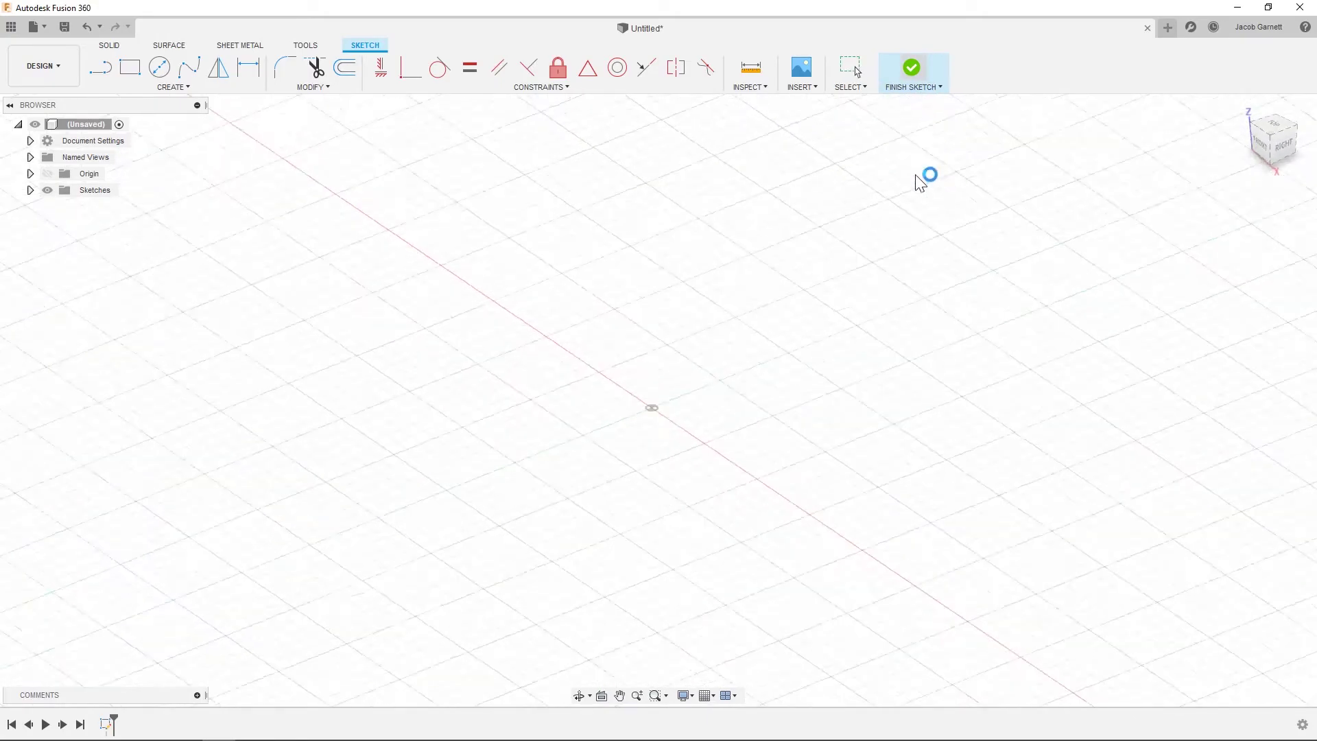
pyautogui.click(1254, 29)
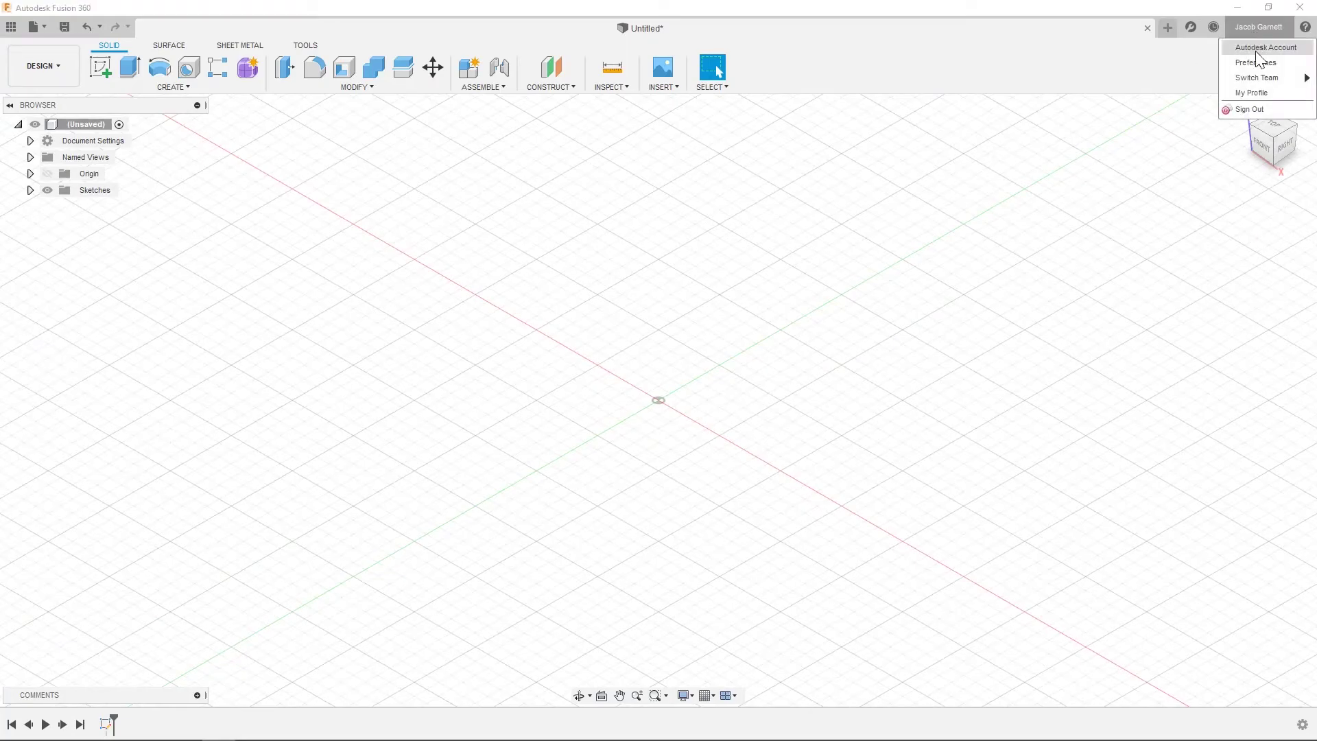
pyautogui.click(1255, 63)
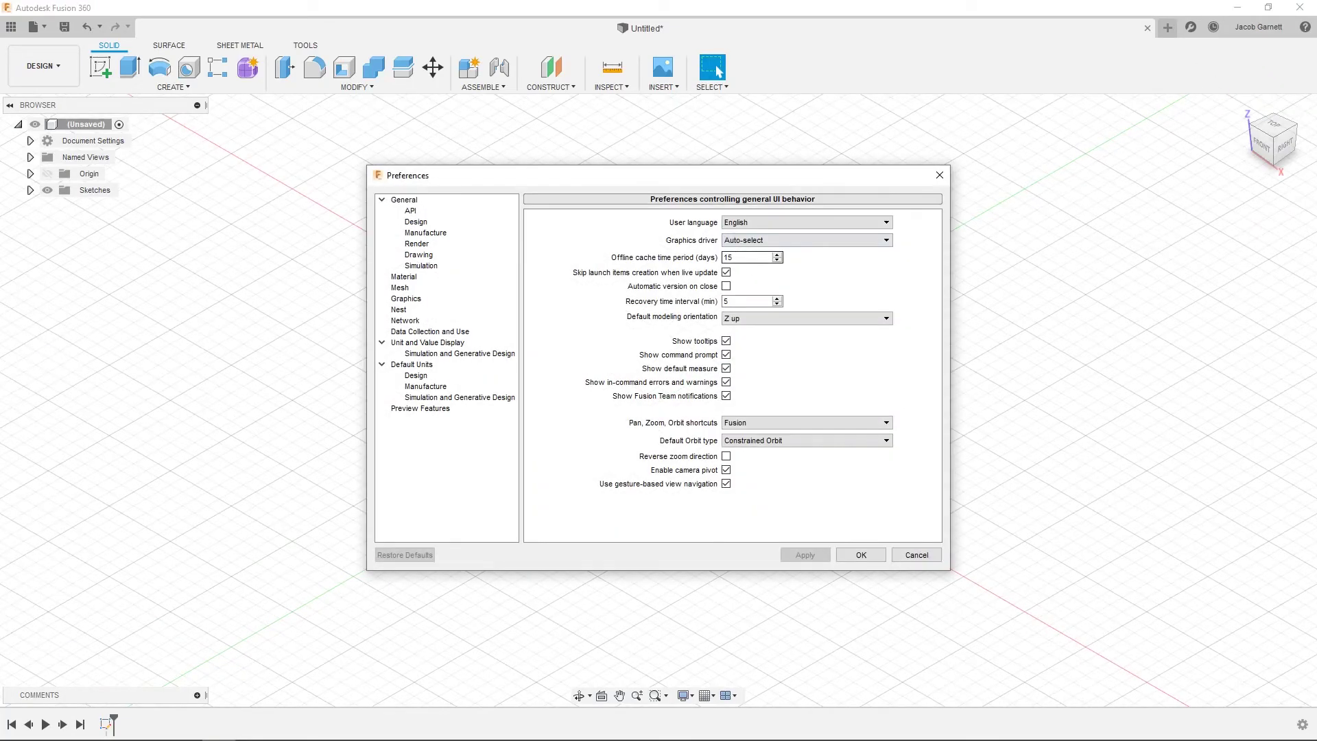
# - Confirm Z up orientation, Fusion navigation shortcuts and Constrained Orbit in General preferences
pyautogui.click(761, 319)
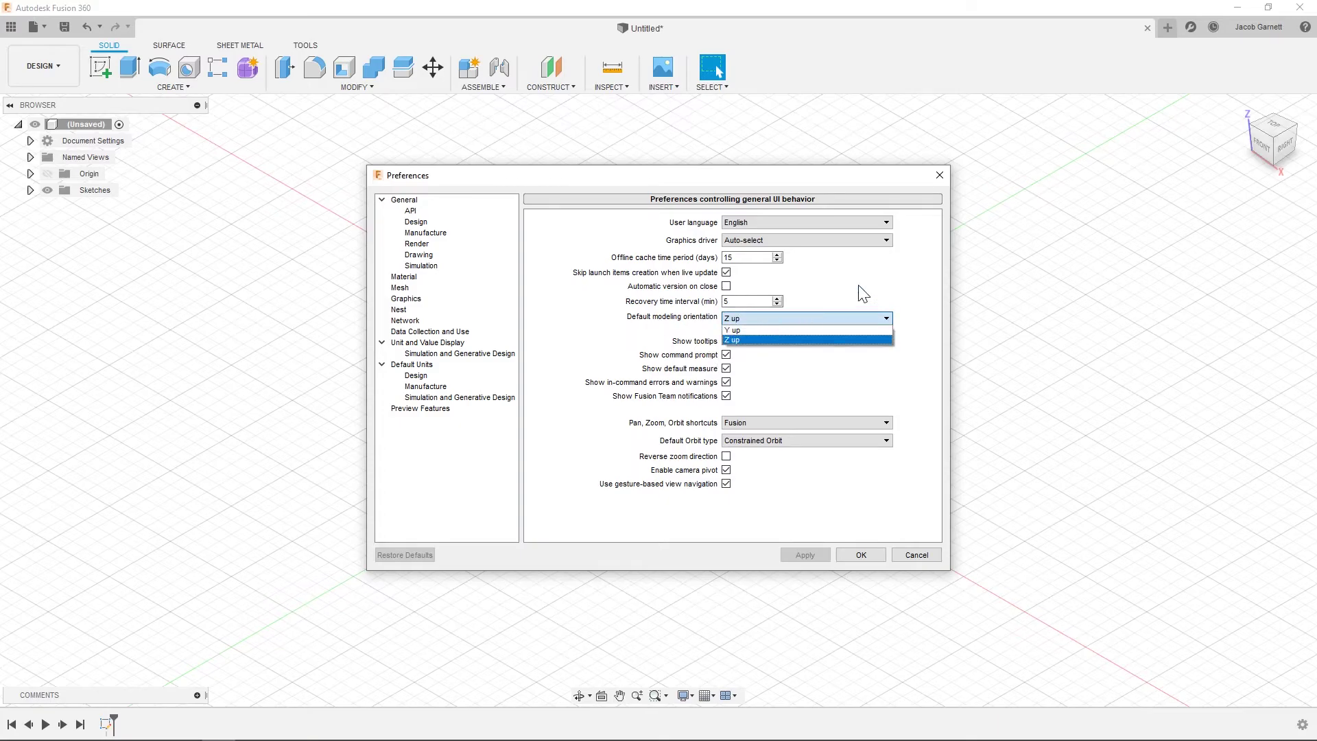
pyautogui.click(771, 339)
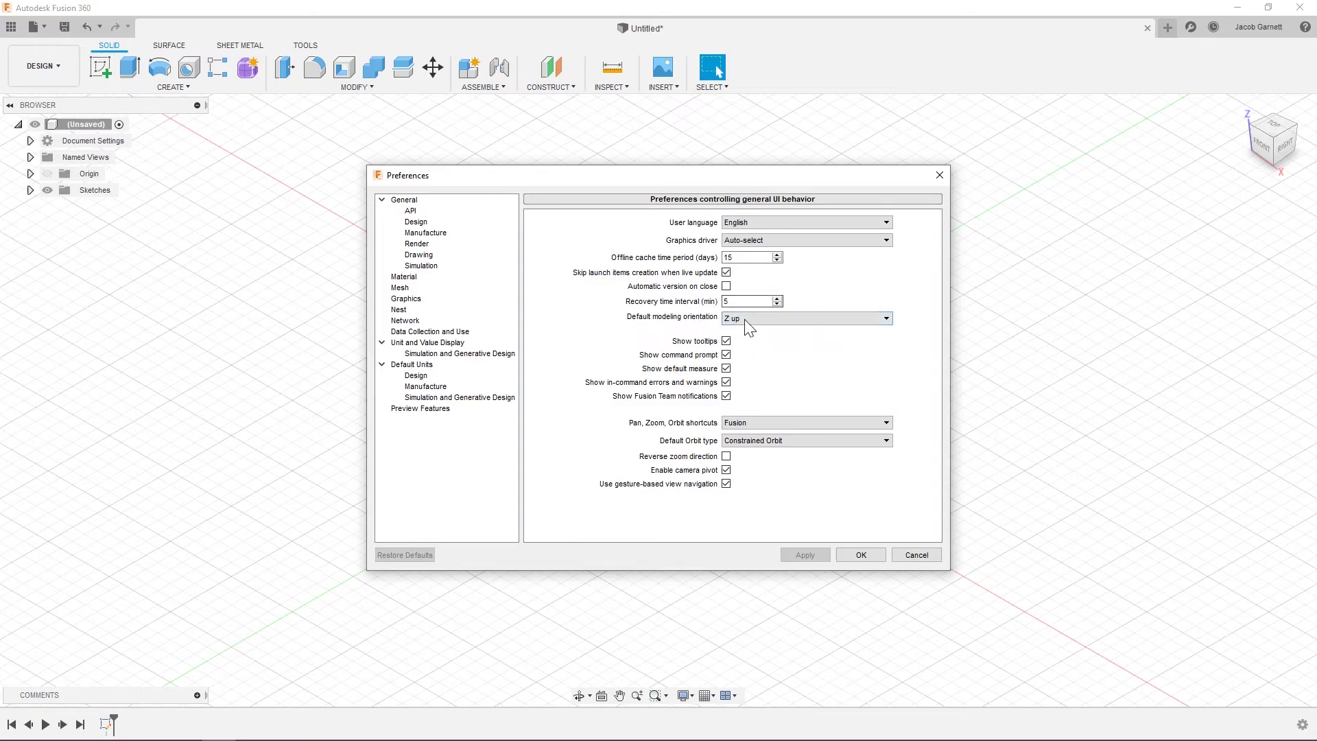
pyautogui.click(766, 317)
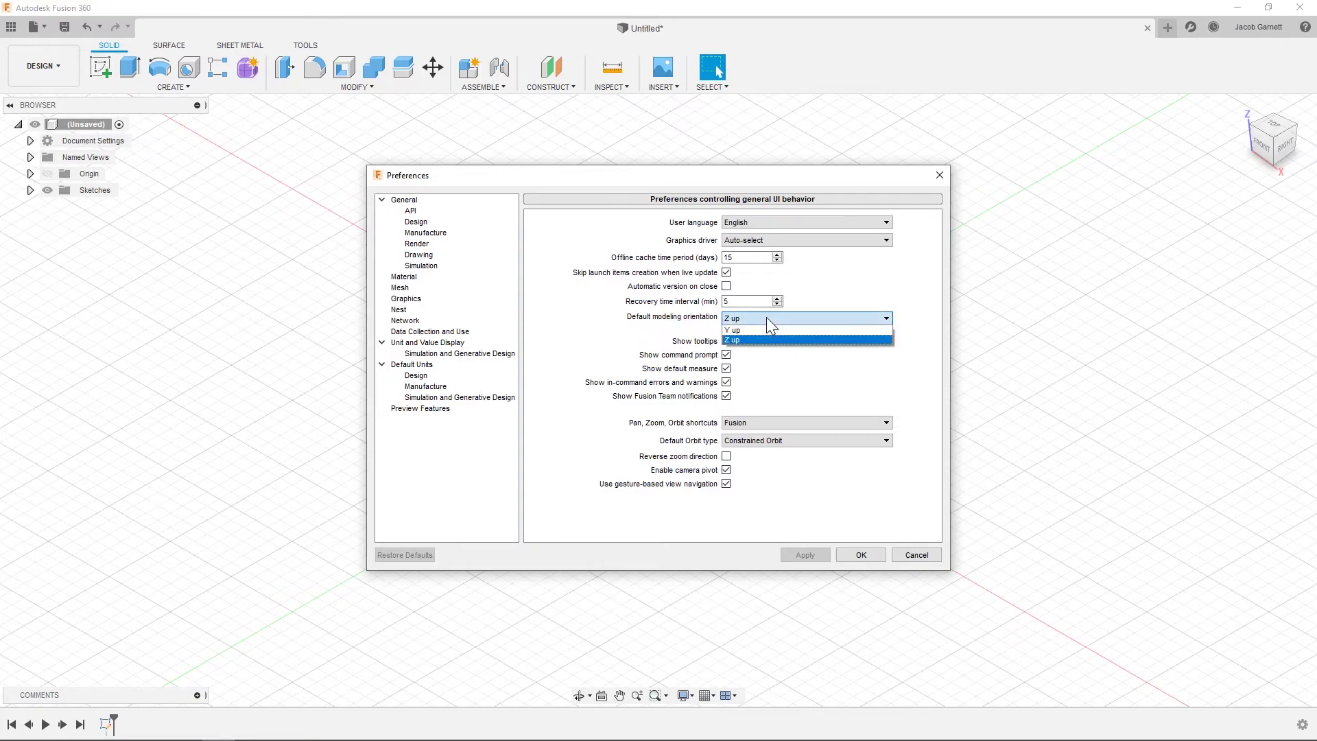
pyautogui.click(754, 341)
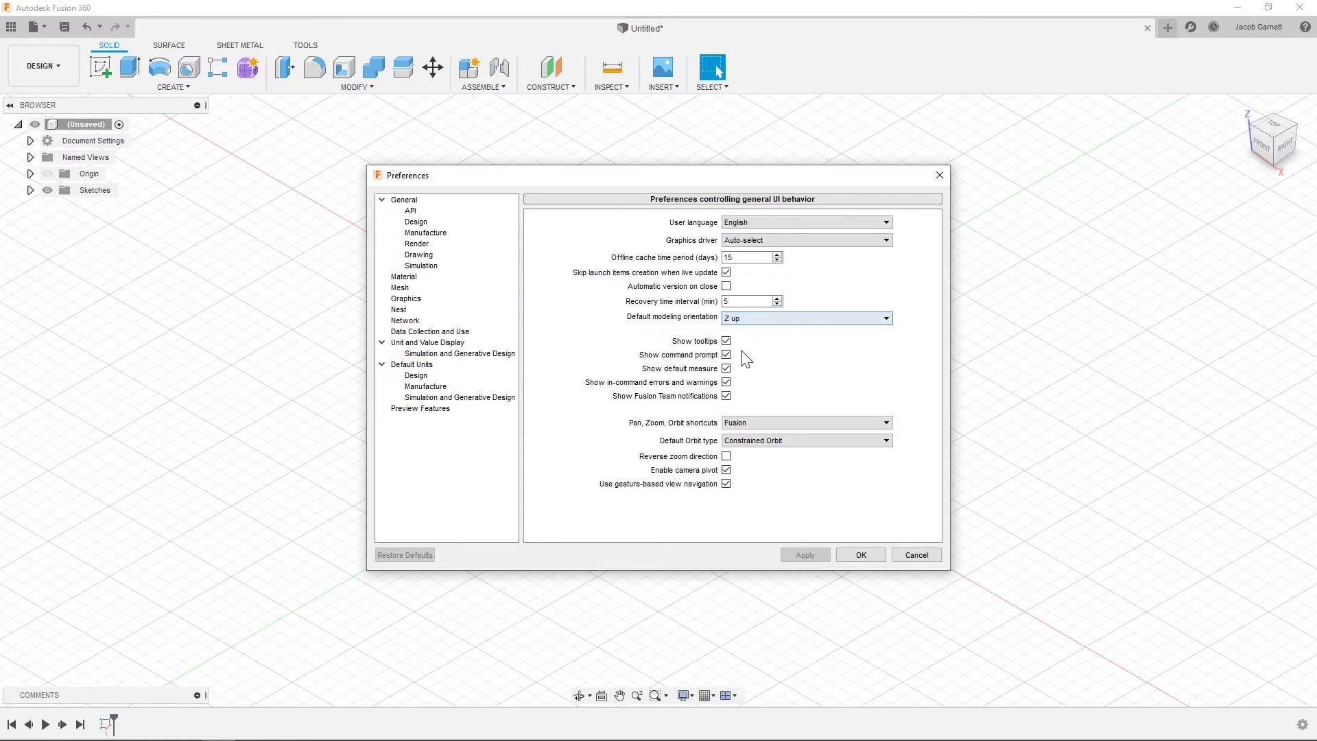
pyautogui.click(760, 421)
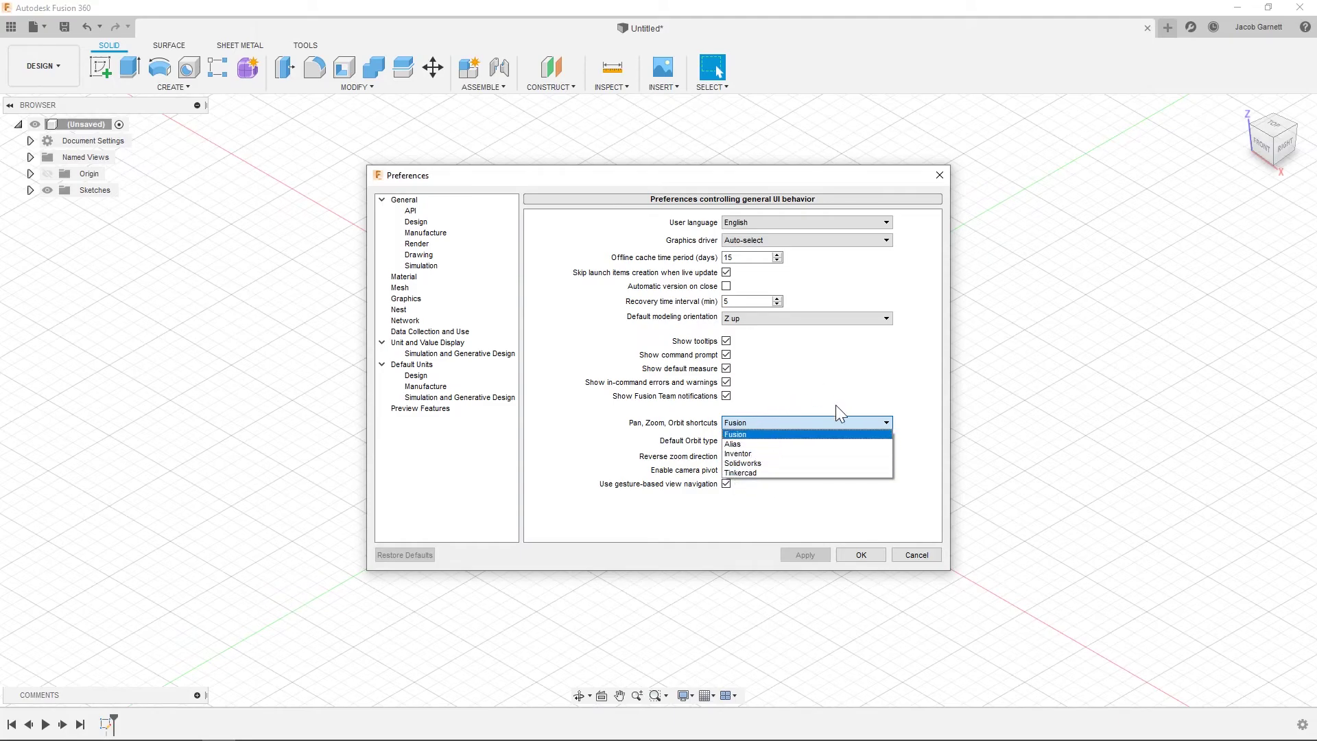
pyautogui.click(835, 406)
pyautogui.click(803, 419)
pyautogui.click(803, 403)
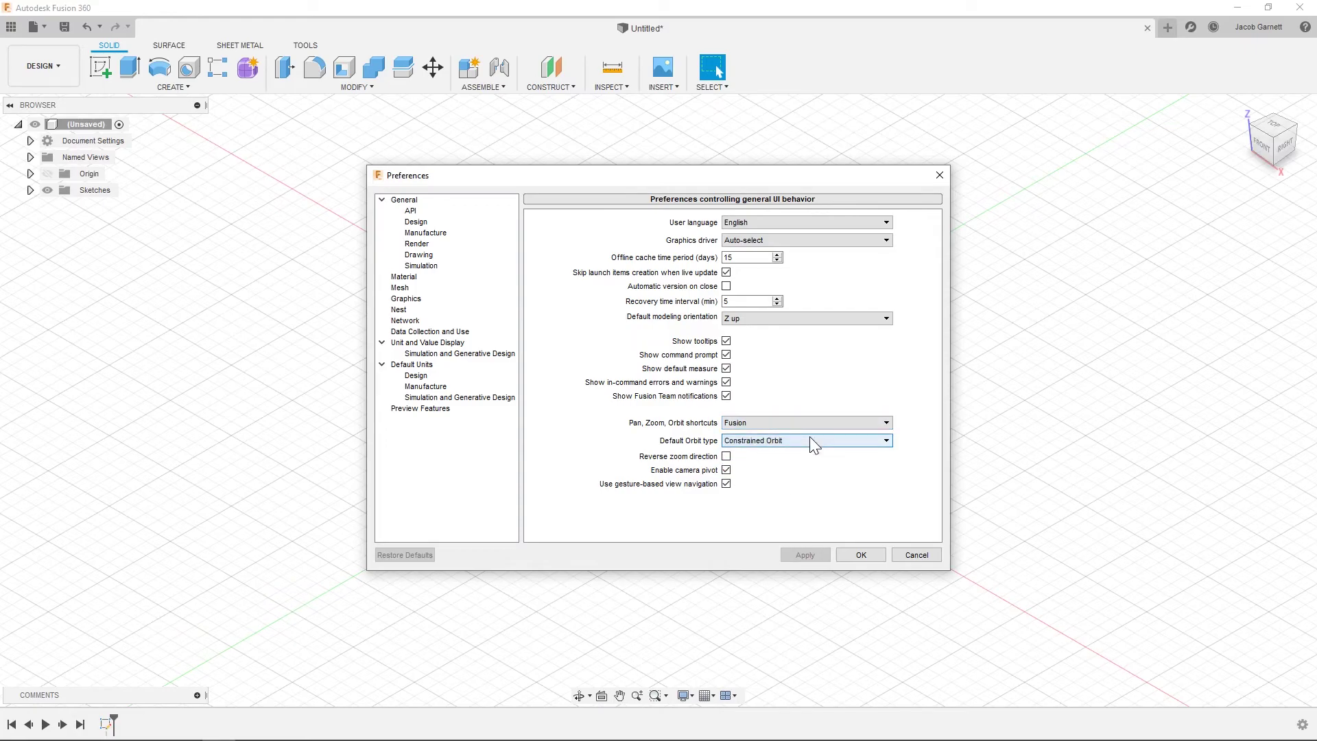
pyautogui.click(810, 440)
pyautogui.click(811, 441)
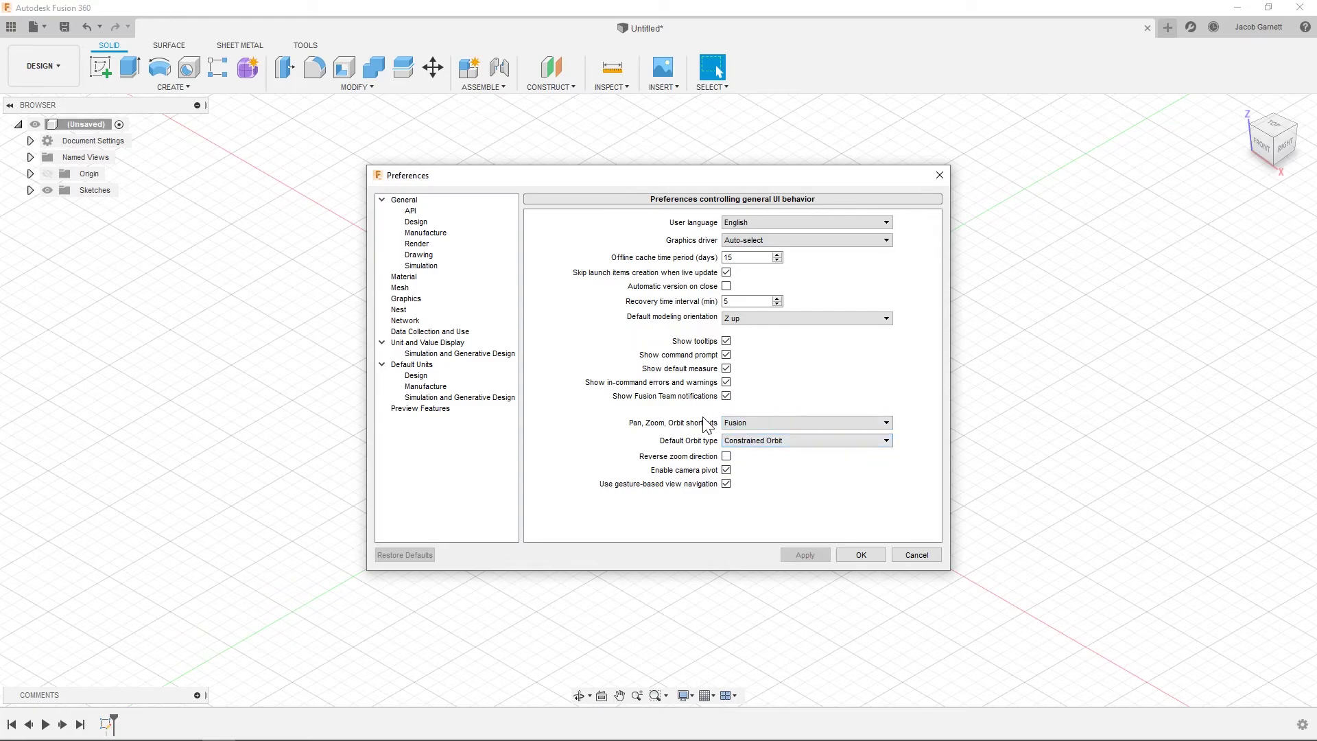
# - Turn off 'Auto hide sketch on feature creation' in Design preferences, apply, and close
pyautogui.click(424, 223)
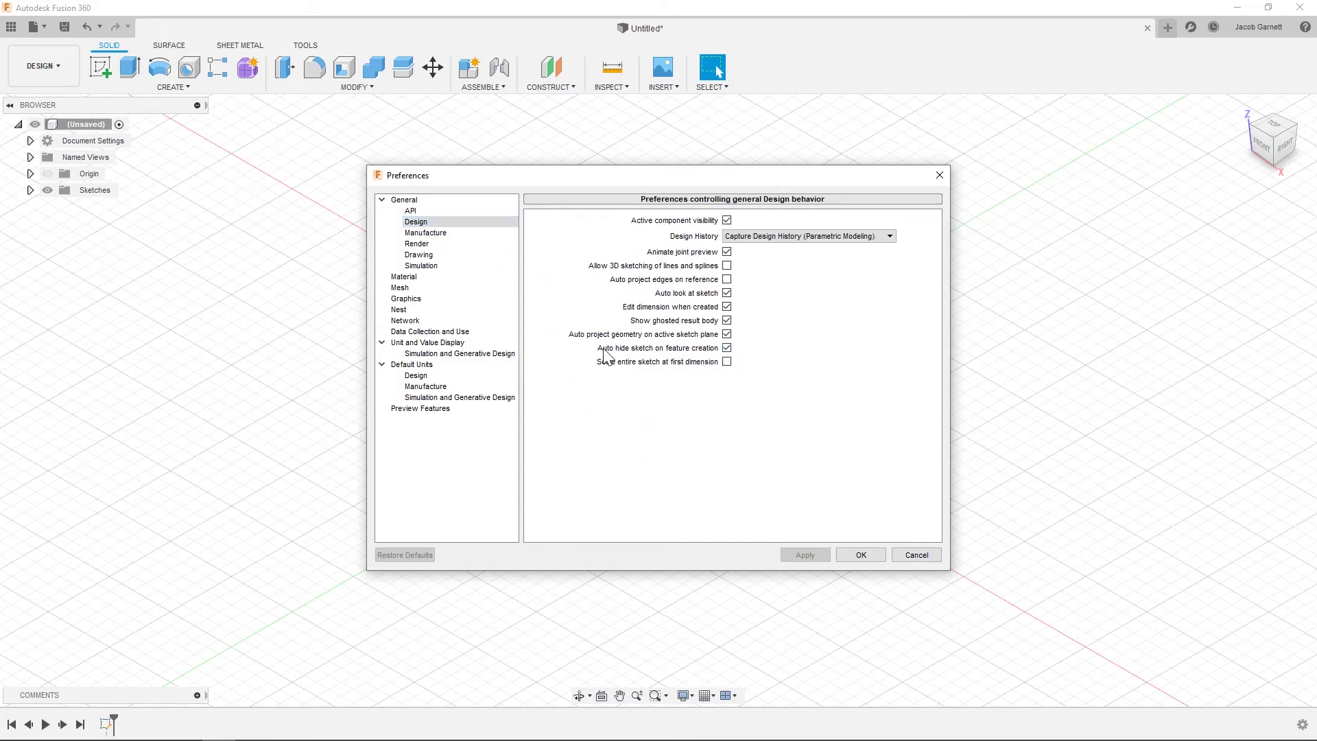
pyautogui.click(727, 348)
pyautogui.click(806, 555)
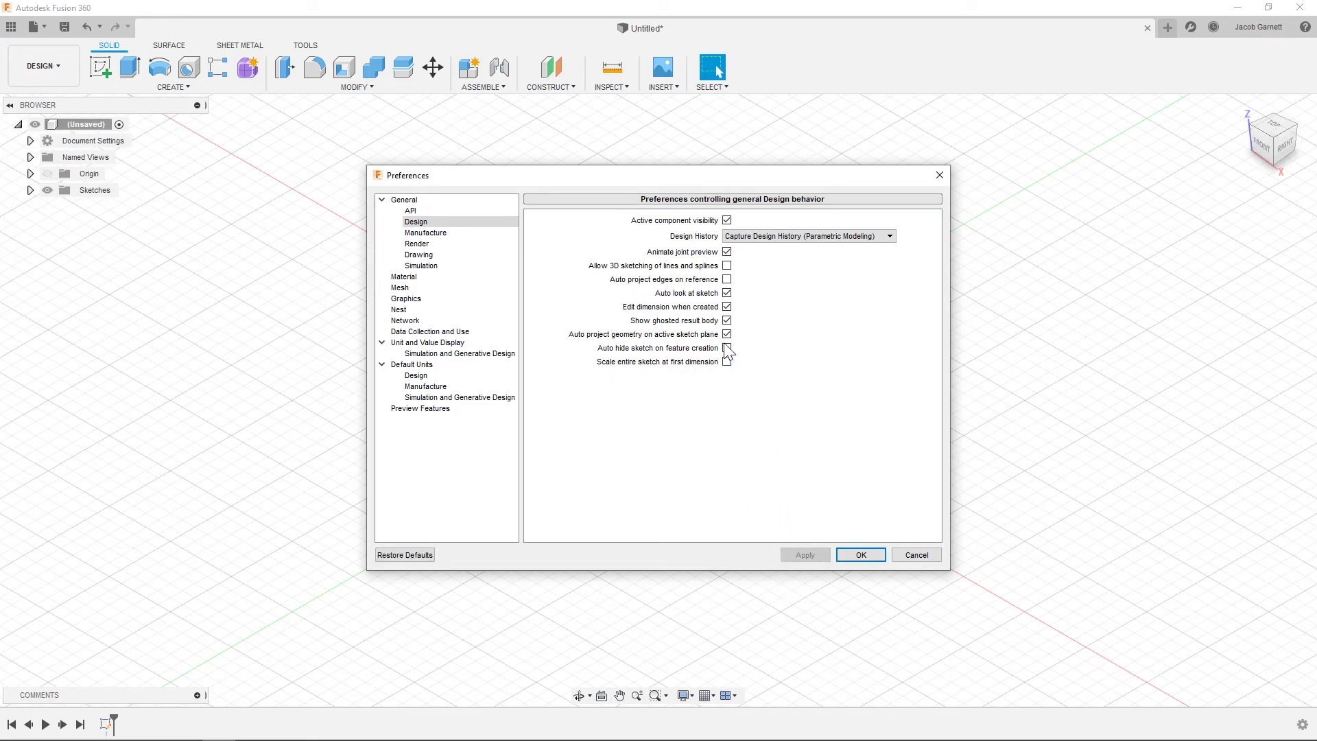
pyautogui.click(860, 553)
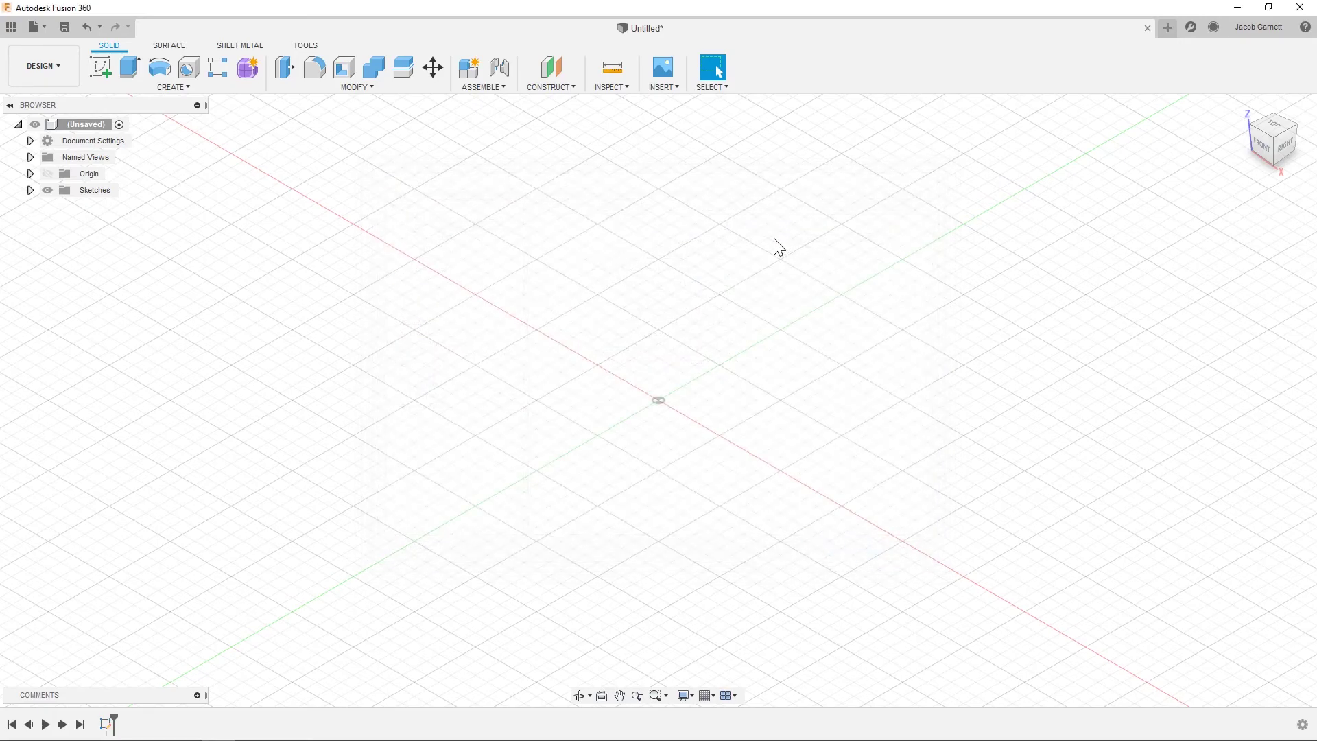
# - Expand the Sketches folder in the Browser to reveal Sketch1
pyautogui.click(30, 191)
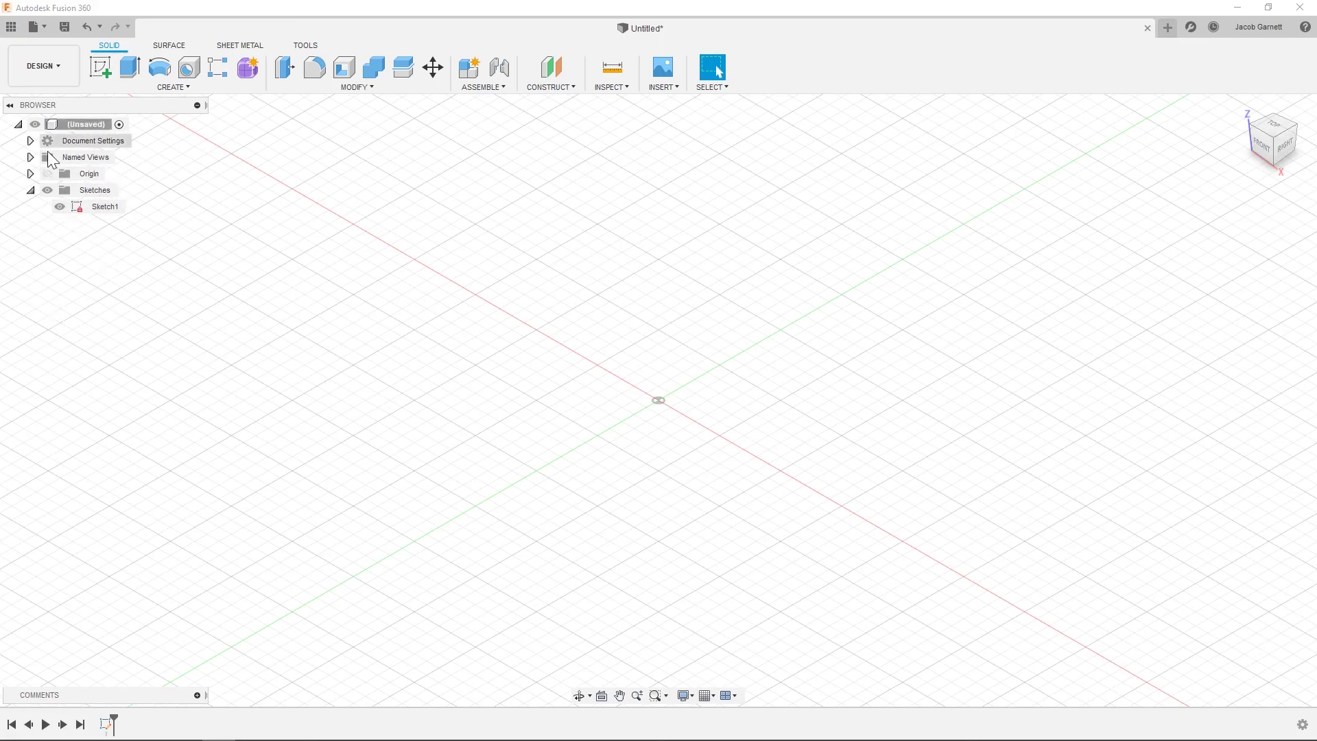
pyautogui.click(10, 104)
pyautogui.click(9, 108)
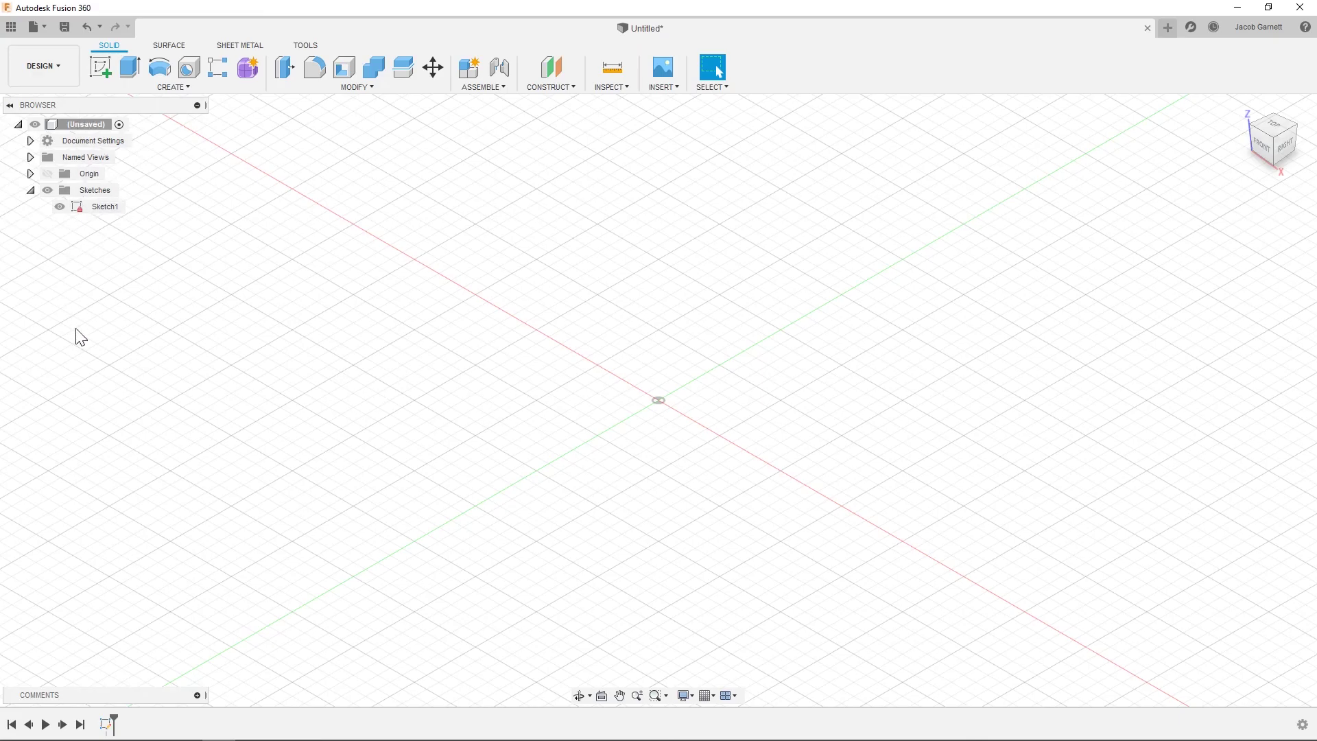